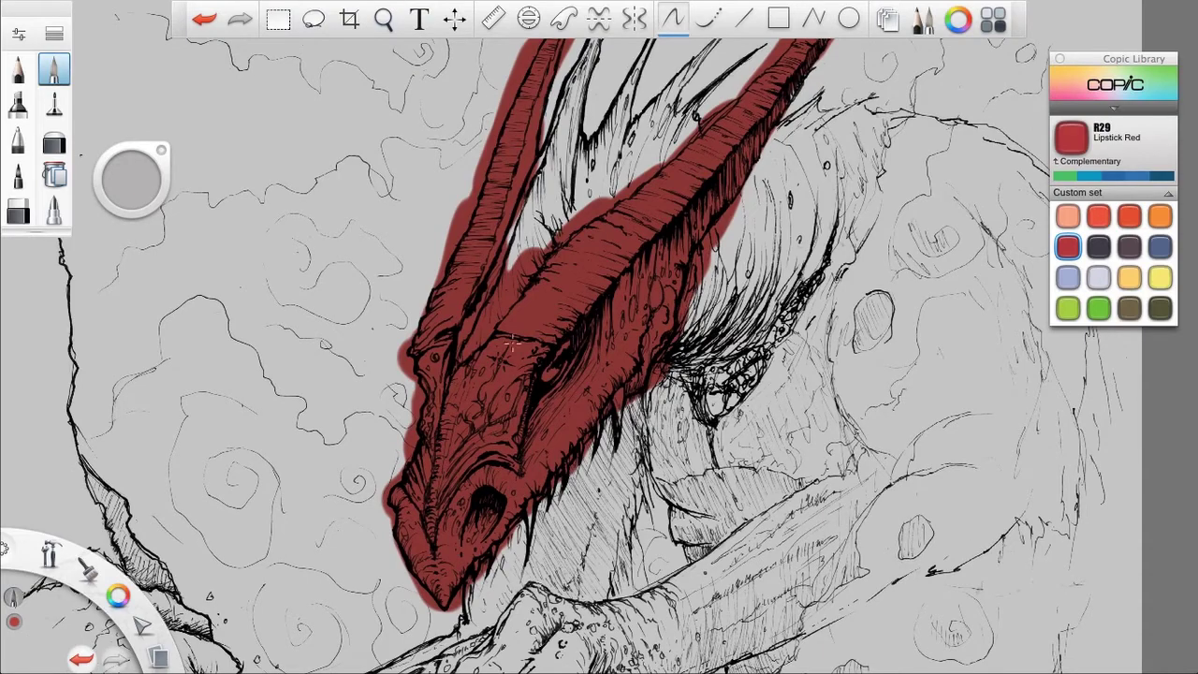
Step: Erase the red spill around the tip of the dragon's snout and chin with a smaller hard eraser
{"action": "left_click", "coordinate": [18, 210]}
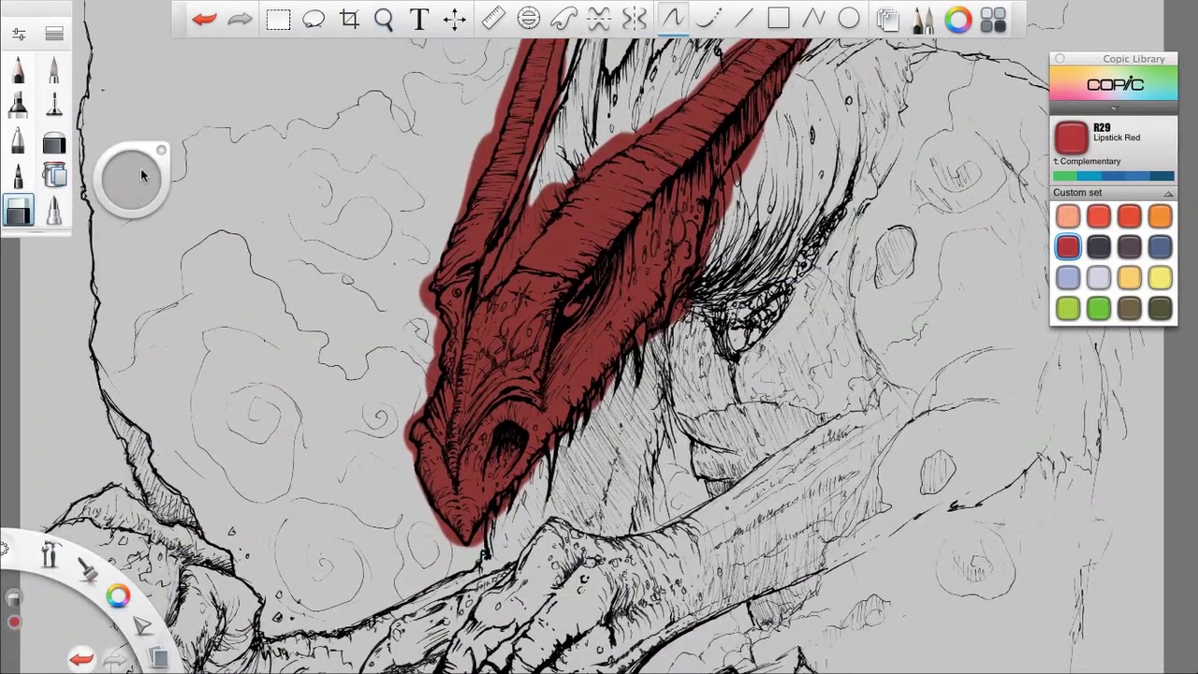
{"action": "left_click_drag", "start_coordinate": [155, 162], "coordinate": [148, 177]}
{"action": "key", "text": "space"}
{"action": "mouse_move", "coordinate": [662, 376]}
{"action": "left_mouse_down"}
{"action": "mouse_move", "coordinate": [589, 499]}
{"action": "mouse_move", "coordinate": [771, 278]}
{"action": "left_mouse_up"}
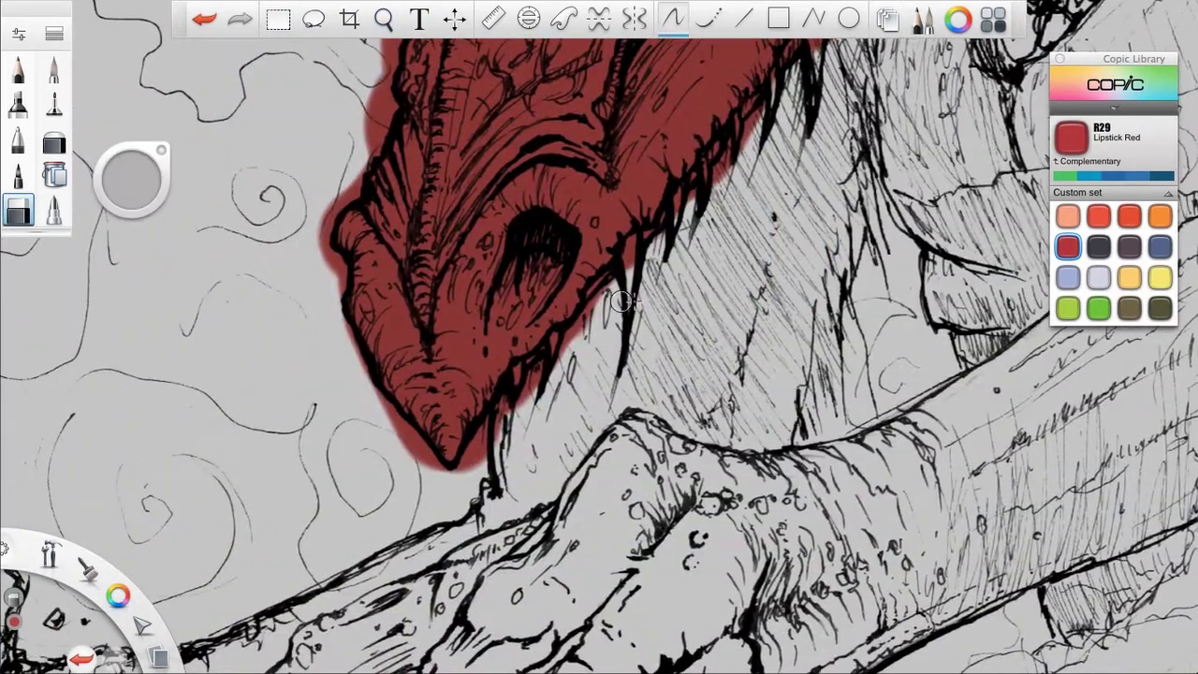
{"action": "scroll", "coordinate": [591, 315], "scroll_direction": "up", "scroll_amount": 3}
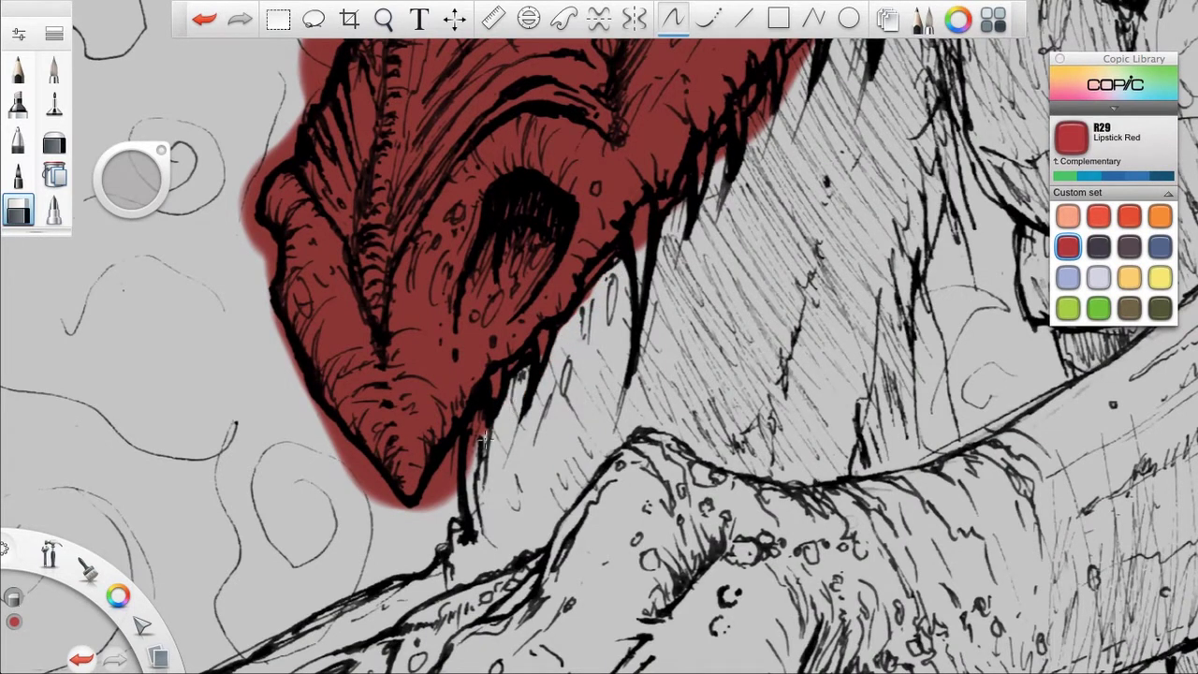
{"action": "left_click_drag", "start_coordinate": [461, 477], "coordinate": [420, 510]}
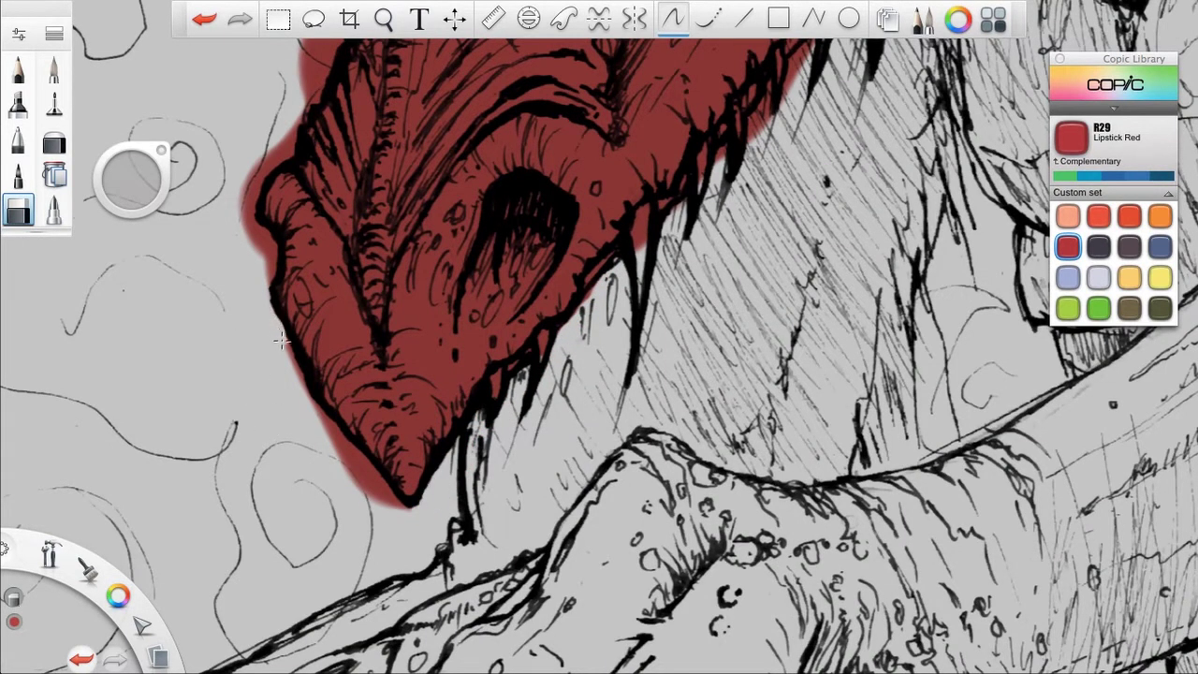
{"action": "mouse_move", "coordinate": [312, 405]}
{"action": "left_mouse_down"}
{"action": "mouse_move", "coordinate": [401, 506]}
{"action": "mouse_move", "coordinate": [341, 457]}
{"action": "left_mouse_up"}
Step: Erase the red spill outside the outline of the snout's outer edge up to the brow
{"action": "key", "text": "space"}
{"action": "left_click_drag", "start_coordinate": [564, 305], "coordinate": [601, 490]}
{"action": "left_click_drag", "start_coordinate": [297, 424], "coordinate": [282, 413]}
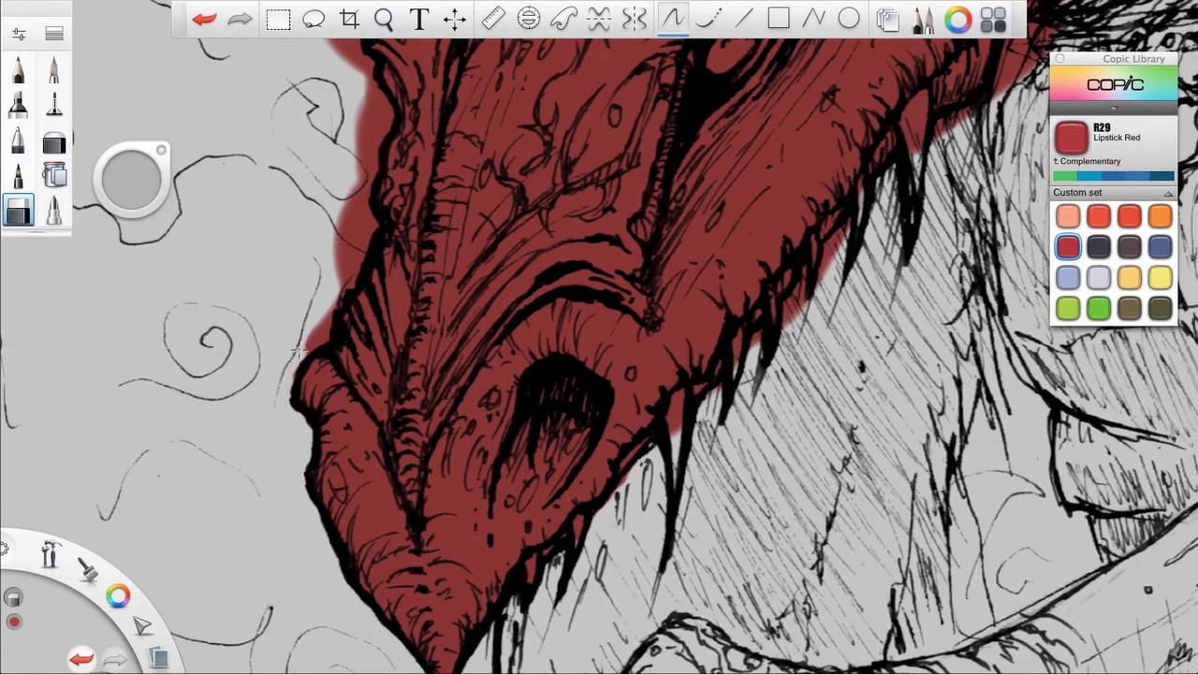
{"action": "mouse_move", "coordinate": [337, 293]}
{"action": "left_mouse_down"}
{"action": "mouse_move", "coordinate": [355, 235]}
{"action": "mouse_move", "coordinate": [338, 194]}
{"action": "mouse_move", "coordinate": [363, 117]}
{"action": "mouse_move", "coordinate": [382, 149]}
{"action": "left_mouse_up"}
{"action": "key", "text": "space"}
{"action": "mouse_move", "coordinate": [482, 225]}
{"action": "left_mouse_down"}
{"action": "mouse_move", "coordinate": [505, 244]}
{"action": "mouse_move", "coordinate": [516, 290]}
{"action": "mouse_move", "coordinate": [551, 276]}
{"action": "mouse_move", "coordinate": [740, 320]}
{"action": "mouse_move", "coordinate": [460, 231]}
{"action": "mouse_move", "coordinate": [465, 197]}
{"action": "left_mouse_up"}
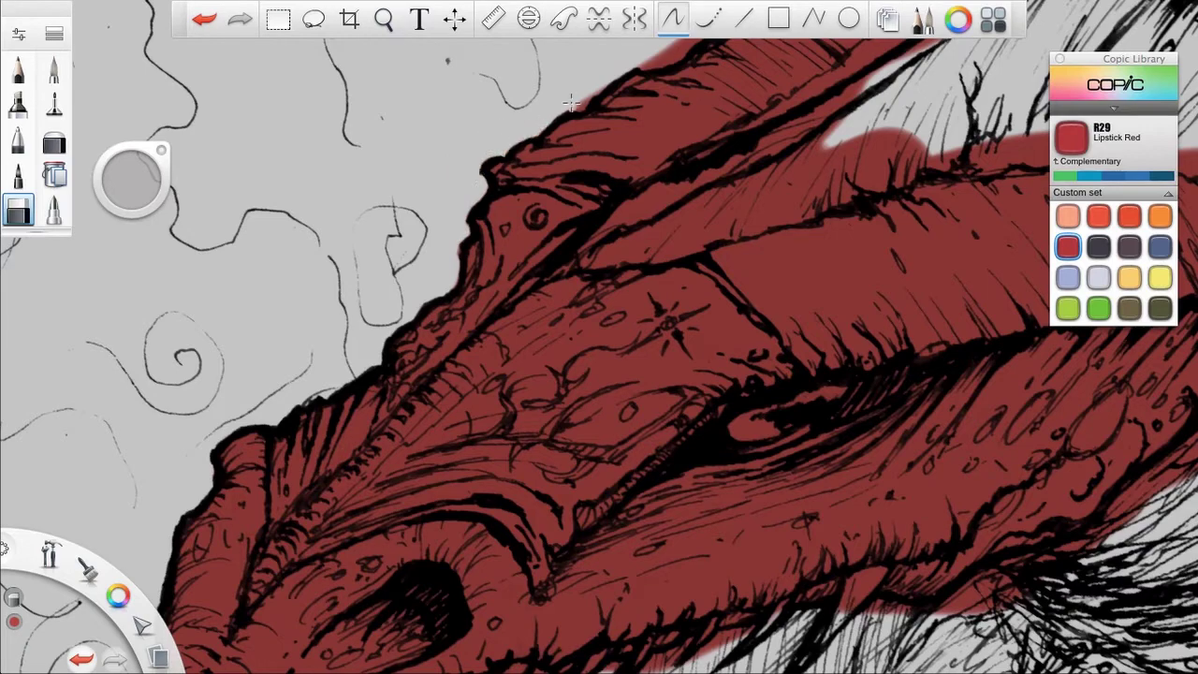
Step: Erase the red spill along the outer edge of the left horn, following the ink line
{"action": "key", "text": "space"}
{"action": "left_click_drag", "start_coordinate": [693, 105], "coordinate": [439, 362]}
{"action": "left_click_drag", "start_coordinate": [443, 290], "coordinate": [430, 311]}
{"action": "mouse_move", "coordinate": [536, 210]}
{"action": "left_mouse_down"}
{"action": "mouse_move", "coordinate": [581, 218]}
{"action": "mouse_move", "coordinate": [513, 250]}
{"action": "mouse_move", "coordinate": [550, 242]}
{"action": "left_mouse_up"}
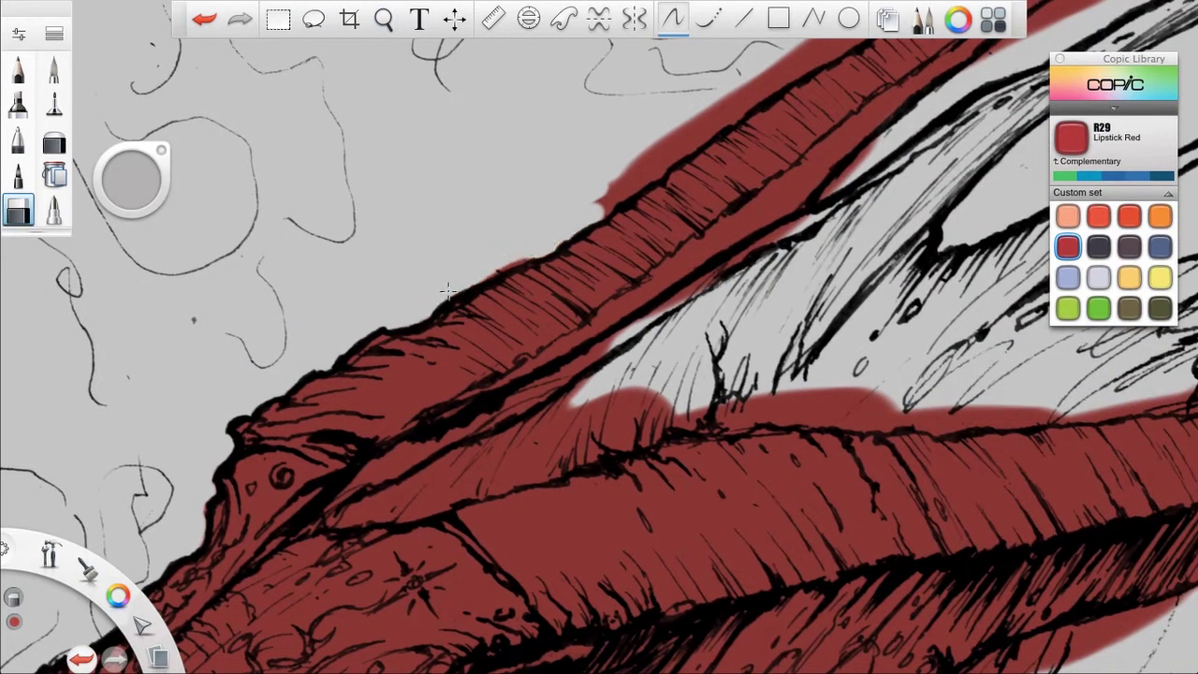
{"action": "left_click_drag", "start_coordinate": [583, 188], "coordinate": [648, 163]}
{"action": "left_click_drag", "start_coordinate": [693, 126], "coordinate": [779, 78]}
{"action": "left_click_drag", "start_coordinate": [705, 259], "coordinate": [500, 459]}
{"action": "left_click_drag", "start_coordinate": [582, 260], "coordinate": [747, 176]}
{"action": "left_click_drag", "start_coordinate": [670, 223], "coordinate": [826, 145]}
{"action": "mouse_move", "coordinate": [711, 178]}
{"action": "left_mouse_down"}
{"action": "mouse_move", "coordinate": [752, 165]}
{"action": "mouse_move", "coordinate": [755, 122]}
{"action": "mouse_move", "coordinate": [830, 143]}
{"action": "mouse_move", "coordinate": [946, 104]}
{"action": "mouse_move", "coordinate": [941, 75]}
{"action": "left_mouse_up"}
Step: Erase the red spill along the left horn's inner edge, between the horn and the crest
{"action": "key", "text": "space"}
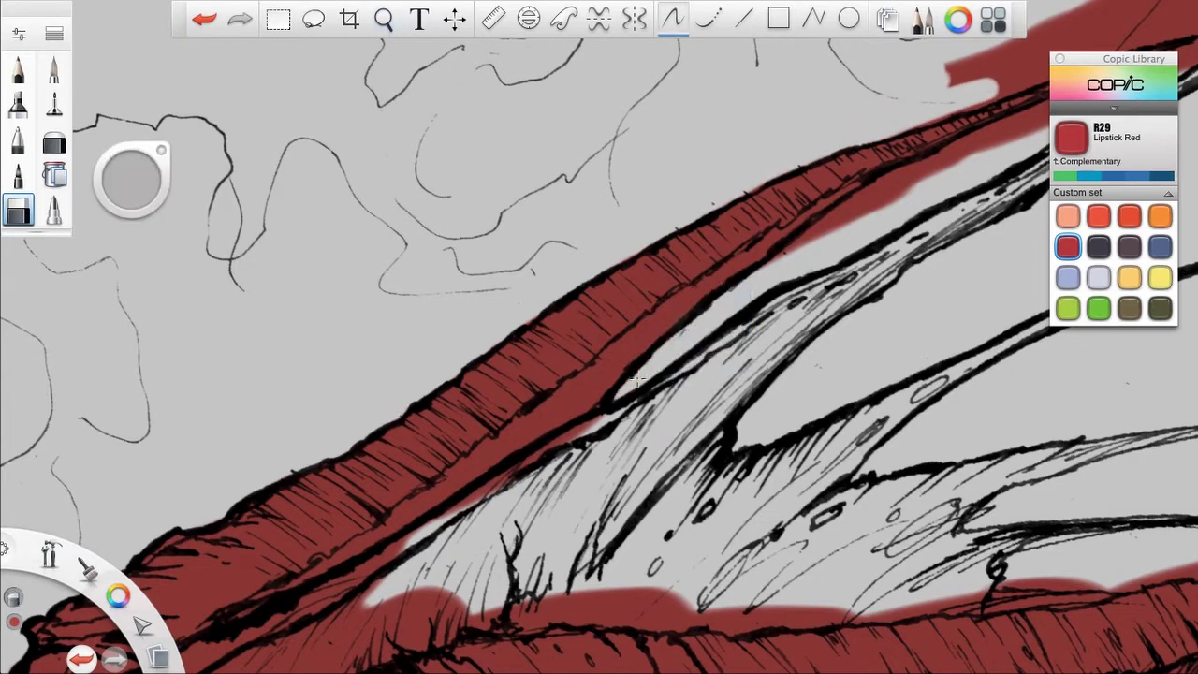
{"action": "left_click_drag", "start_coordinate": [431, 532], "coordinate": [624, 414]}
{"action": "key", "text": "space"}
{"action": "mouse_move", "coordinate": [283, 653]}
{"action": "left_mouse_down"}
{"action": "mouse_move", "coordinate": [345, 563]}
{"action": "mouse_move", "coordinate": [493, 411]}
{"action": "left_mouse_up"}
{"action": "left_click_drag", "start_coordinate": [504, 369], "coordinate": [661, 272]}
{"action": "mouse_move", "coordinate": [371, 432]}
{"action": "left_mouse_down"}
{"action": "mouse_move", "coordinate": [506, 379]}
{"action": "mouse_move", "coordinate": [368, 448]}
{"action": "left_mouse_up"}
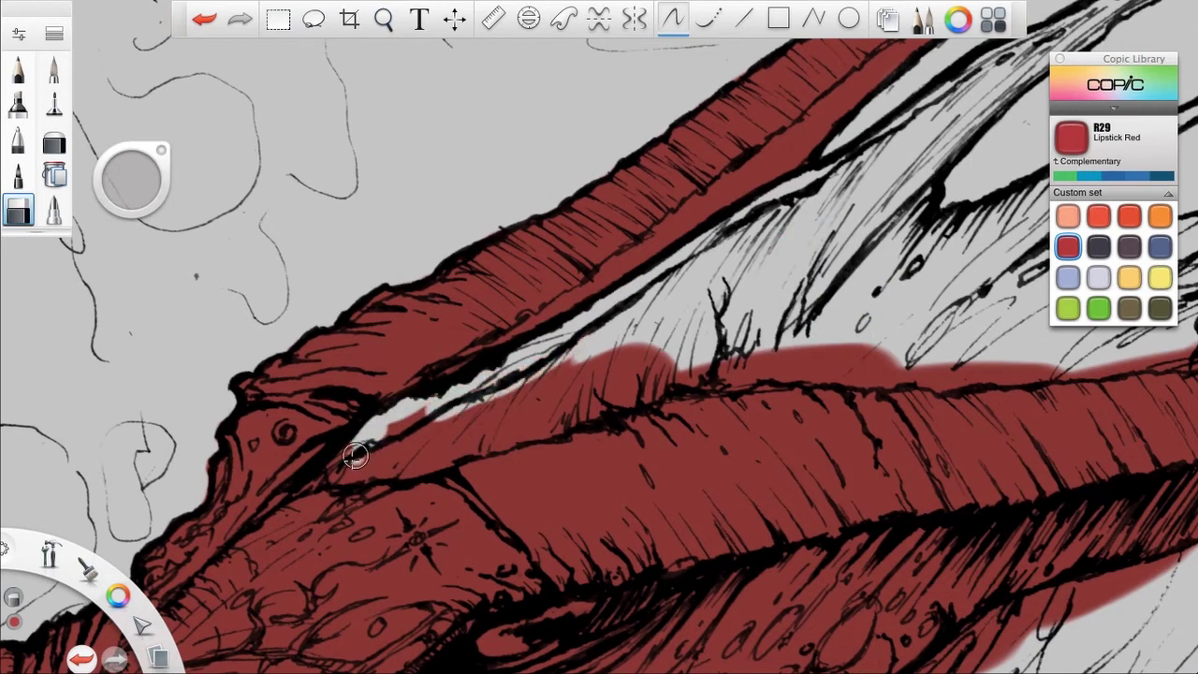
Step: Resize the eraser and remove the red spill from the crest along the right horn's upper edge
{"action": "left_click_drag", "start_coordinate": [134, 180], "coordinate": [109, 209]}
{"action": "mouse_move", "coordinate": [313, 486]}
{"action": "left_mouse_down"}
{"action": "mouse_move", "coordinate": [335, 465]}
{"action": "mouse_move", "coordinate": [438, 456]}
{"action": "left_mouse_up"}
{"action": "mouse_move", "coordinate": [439, 456]}
{"action": "left_mouse_down"}
{"action": "mouse_move", "coordinate": [391, 468]}
{"action": "mouse_move", "coordinate": [567, 422]}
{"action": "mouse_move", "coordinate": [627, 393]}
{"action": "mouse_move", "coordinate": [636, 373]}
{"action": "mouse_move", "coordinate": [552, 376]}
{"action": "mouse_move", "coordinate": [562, 412]}
{"action": "mouse_move", "coordinate": [450, 434]}
{"action": "left_mouse_up"}
{"action": "mouse_move", "coordinate": [684, 379]}
{"action": "left_mouse_down"}
{"action": "mouse_move", "coordinate": [721, 369]}
{"action": "mouse_move", "coordinate": [761, 369]}
{"action": "mouse_move", "coordinate": [763, 380]}
{"action": "mouse_move", "coordinate": [854, 359]}
{"action": "mouse_move", "coordinate": [968, 376]}
{"action": "left_mouse_up"}
{"action": "key", "text": "space"}
{"action": "left_click_drag", "start_coordinate": [715, 409], "coordinate": [265, 358]}
{"action": "left_click_drag", "start_coordinate": [608, 321], "coordinate": [807, 301]}
Step: Erase the red spill below the right horn and around the back of the dragon's cheek
{"action": "key", "text": "space"}
{"action": "mouse_move", "coordinate": [693, 433]}
{"action": "left_mouse_down"}
{"action": "mouse_move", "coordinate": [693, 171]}
{"action": "mouse_move", "coordinate": [706, 168]}
{"action": "left_mouse_up"}
{"action": "left_click_drag", "start_coordinate": [577, 259], "coordinate": [728, 199]}
{"action": "mouse_move", "coordinate": [515, 283]}
{"action": "left_mouse_down"}
{"action": "mouse_move", "coordinate": [590, 256]}
{"action": "mouse_move", "coordinate": [588, 274]}
{"action": "mouse_move", "coordinate": [661, 246]}
{"action": "mouse_move", "coordinate": [433, 352]}
{"action": "mouse_move", "coordinate": [492, 302]}
{"action": "left_mouse_up"}
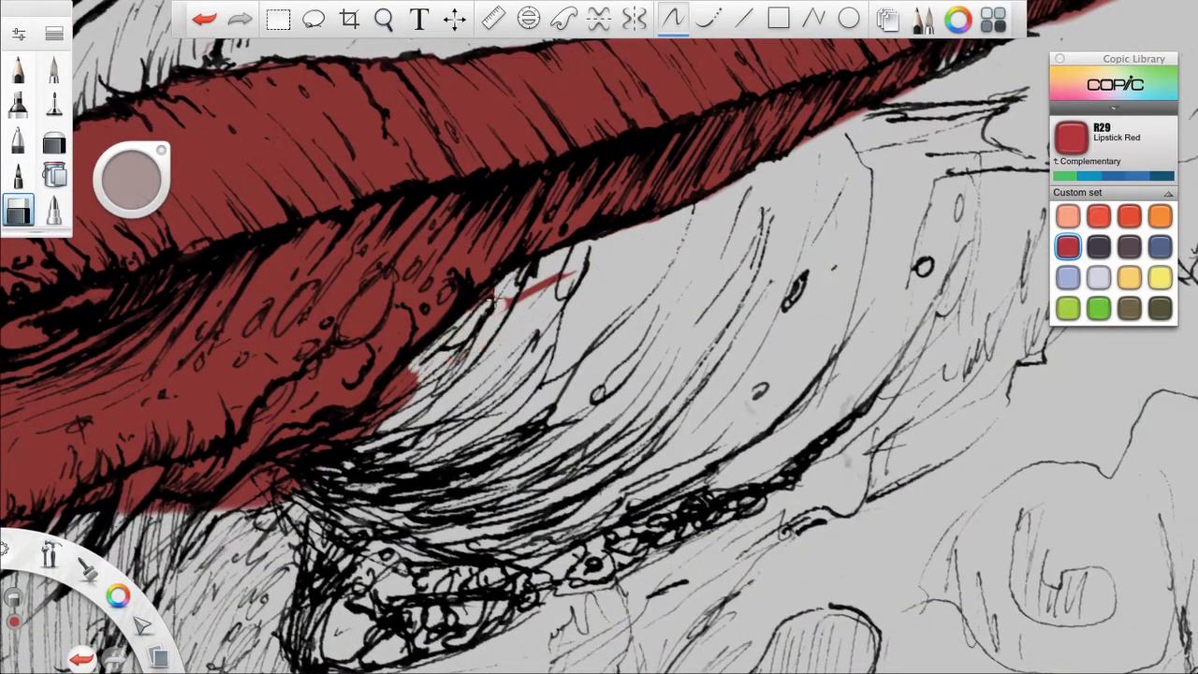
{"action": "mouse_move", "coordinate": [412, 376]}
{"action": "left_mouse_down"}
{"action": "mouse_move", "coordinate": [391, 412]}
{"action": "mouse_move", "coordinate": [216, 527]}
{"action": "left_mouse_up"}
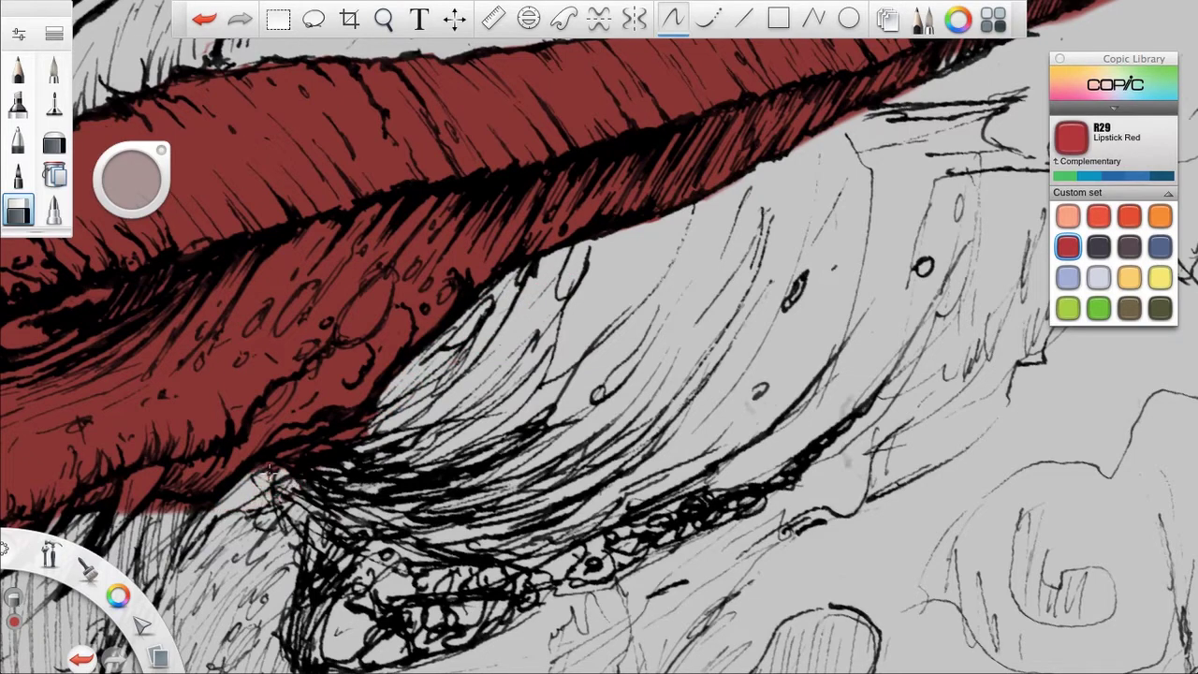
Step: Erase the red spill beneath the jaw between the spikes, and brush red back into gaps along the jaw edge
{"action": "key", "text": "space"}
{"action": "left_click_drag", "start_coordinate": [490, 456], "coordinate": [677, 290]}
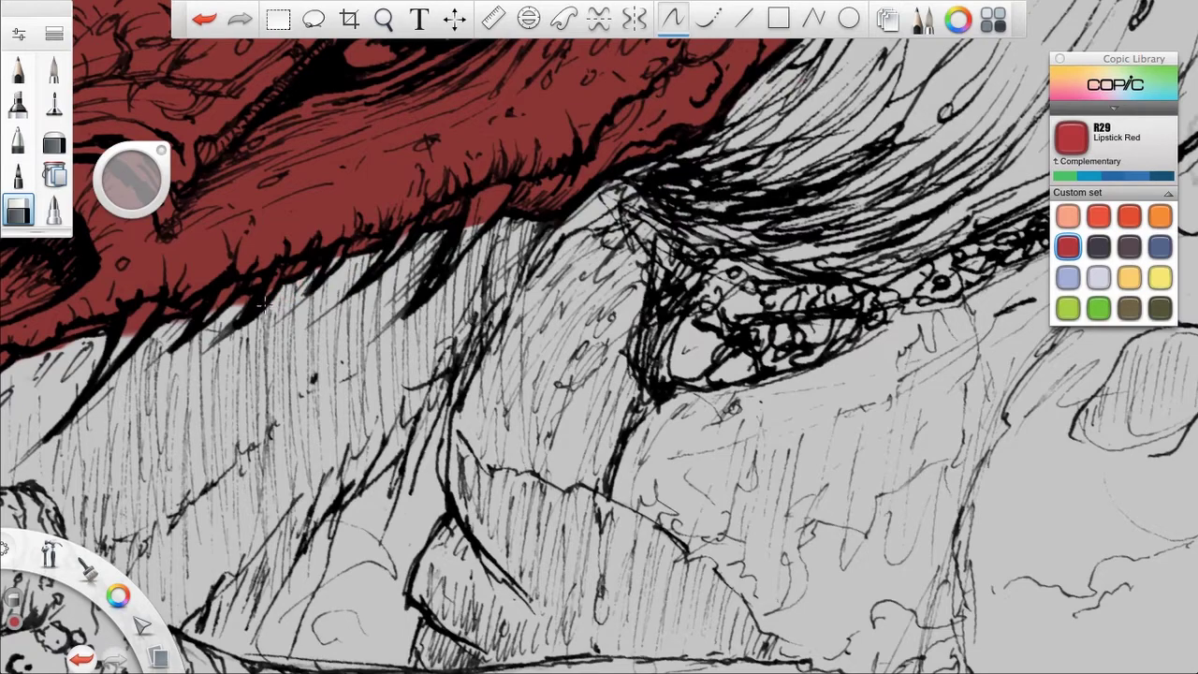
{"action": "key", "text": "space"}
{"action": "left_click_drag", "start_coordinate": [101, 350], "coordinate": [480, 298]}
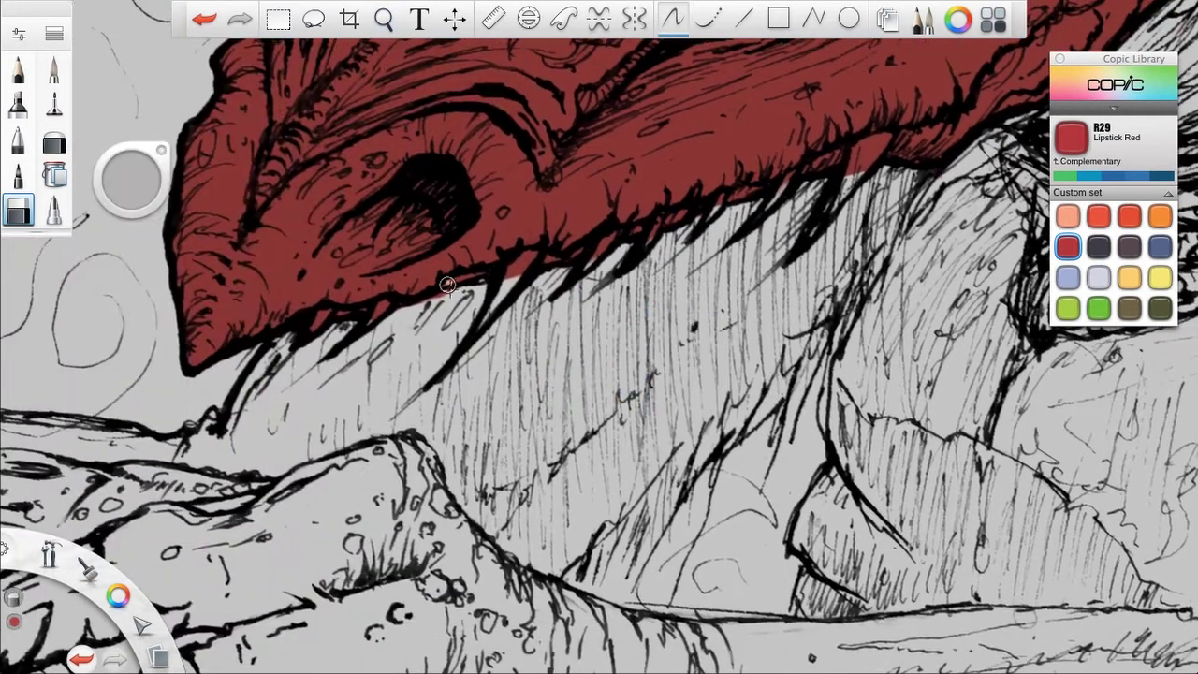
{"action": "key", "text": "space"}
{"action": "left_click_drag", "start_coordinate": [417, 362], "coordinate": [221, 545]}
{"action": "mouse_move", "coordinate": [692, 360]}
{"action": "left_mouse_down"}
{"action": "mouse_move", "coordinate": [776, 269]}
{"action": "mouse_move", "coordinate": [742, 353]}
{"action": "left_mouse_up"}
{"action": "left_click", "coordinate": [50, 80]}
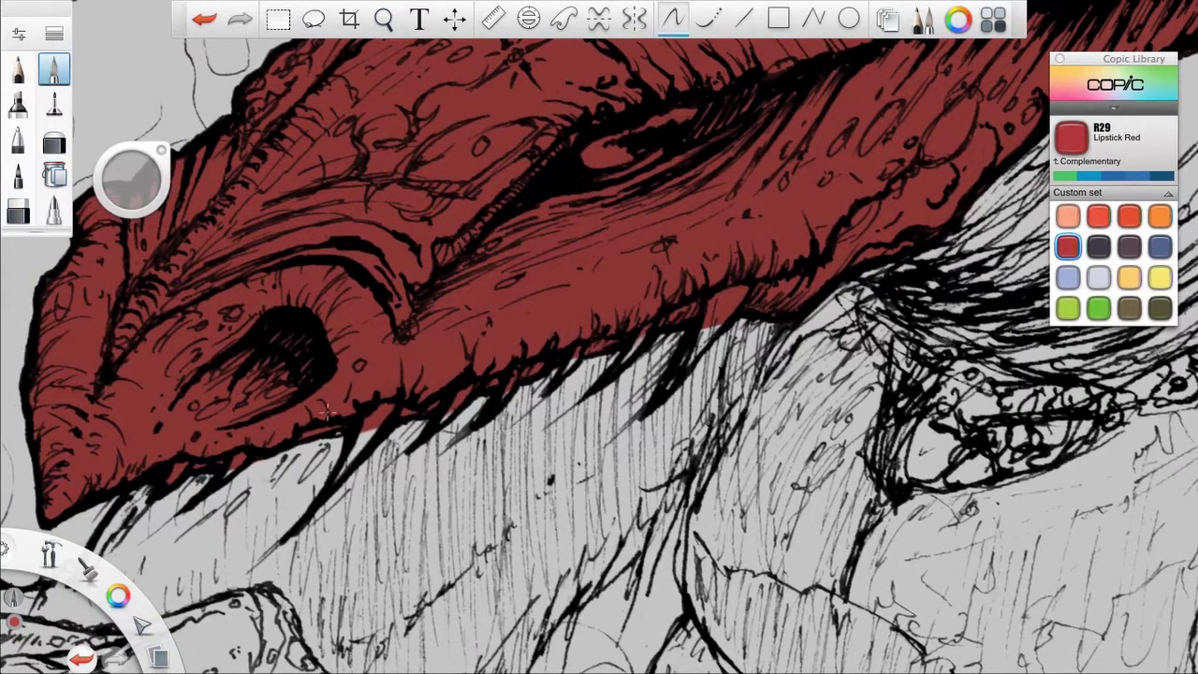
{"action": "key", "text": "space"}
{"action": "left_click_drag", "start_coordinate": [600, 390], "coordinate": [370, 624]}
Step: Erase the remaining red spill along the length of the right horn towards its tip
{"action": "key", "text": "space"}
{"action": "left_click_drag", "start_coordinate": [597, 463], "coordinate": [550, 394]}
{"action": "mouse_move", "coordinate": [437, 376]}
{"action": "left_mouse_down"}
{"action": "mouse_move", "coordinate": [479, 353]}
{"action": "mouse_move", "coordinate": [570, 349]}
{"action": "mouse_move", "coordinate": [653, 325]}
{"action": "mouse_move", "coordinate": [601, 323]}
{"action": "mouse_move", "coordinate": [680, 278]}
{"action": "mouse_move", "coordinate": [722, 294]}
{"action": "mouse_move", "coordinate": [667, 320]}
{"action": "mouse_move", "coordinate": [719, 298]}
{"action": "mouse_move", "coordinate": [678, 304]}
{"action": "mouse_move", "coordinate": [774, 284]}
{"action": "mouse_move", "coordinate": [885, 235]}
{"action": "mouse_move", "coordinate": [790, 282]}
{"action": "mouse_move", "coordinate": [909, 244]}
{"action": "mouse_move", "coordinate": [885, 231]}
{"action": "mouse_move", "coordinate": [882, 253]}
{"action": "mouse_move", "coordinate": [950, 232]}
{"action": "mouse_move", "coordinate": [958, 202]}
{"action": "left_mouse_up"}
{"action": "left_click_drag", "start_coordinate": [1025, 149], "coordinate": [609, 237]}
{"action": "mouse_move", "coordinate": [630, 363]}
{"action": "left_mouse_down"}
{"action": "mouse_move", "coordinate": [556, 416]}
{"action": "mouse_move", "coordinate": [581, 379]}
{"action": "left_mouse_up"}
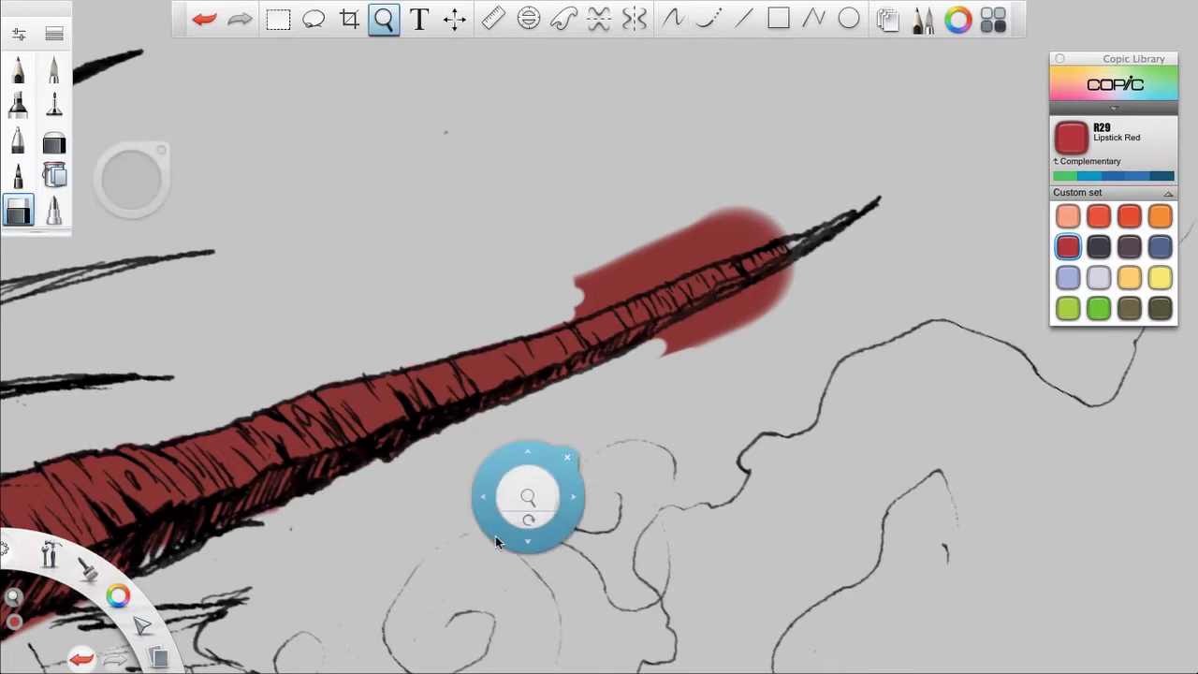
Step: Erase the red spill around the right horn's tip and fill the bare end of the tip with red
{"action": "left_click_drag", "start_coordinate": [496, 536], "coordinate": [695, 382]}
{"action": "left_click", "coordinate": [56, 73]}
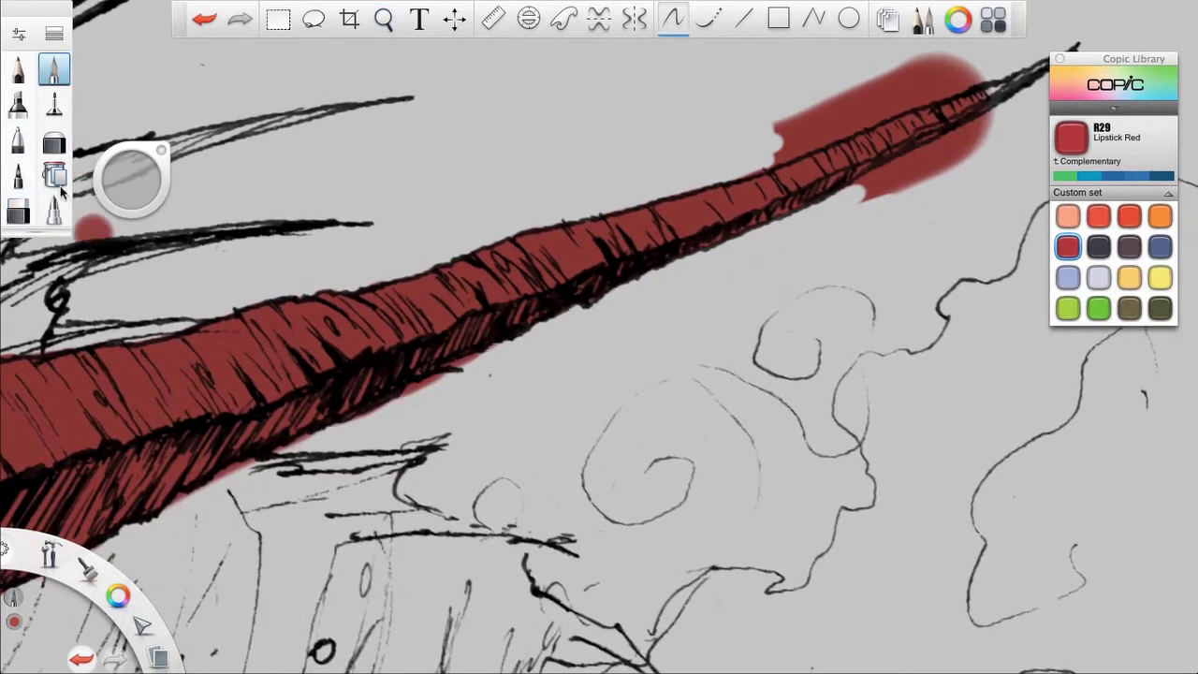
{"action": "key", "text": "e"}
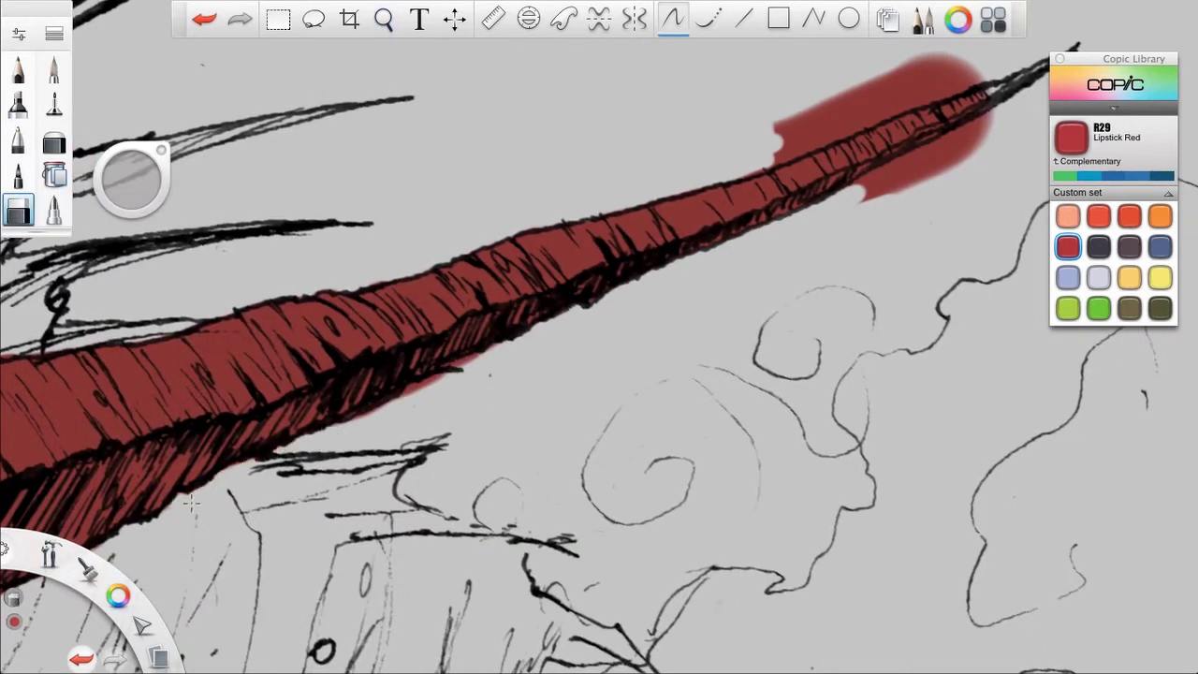
{"action": "left_click_drag", "start_coordinate": [618, 321], "coordinate": [423, 470]}
{"action": "mouse_move", "coordinate": [684, 340]}
{"action": "left_mouse_down"}
{"action": "mouse_move", "coordinate": [716, 306]}
{"action": "mouse_move", "coordinate": [752, 324]}
{"action": "left_mouse_up"}
{"action": "mouse_move", "coordinate": [683, 226]}
{"action": "left_mouse_down"}
{"action": "mouse_move", "coordinate": [744, 195]}
{"action": "mouse_move", "coordinate": [731, 238]}
{"action": "mouse_move", "coordinate": [761, 235]}
{"action": "mouse_move", "coordinate": [671, 271]}
{"action": "left_mouse_up"}
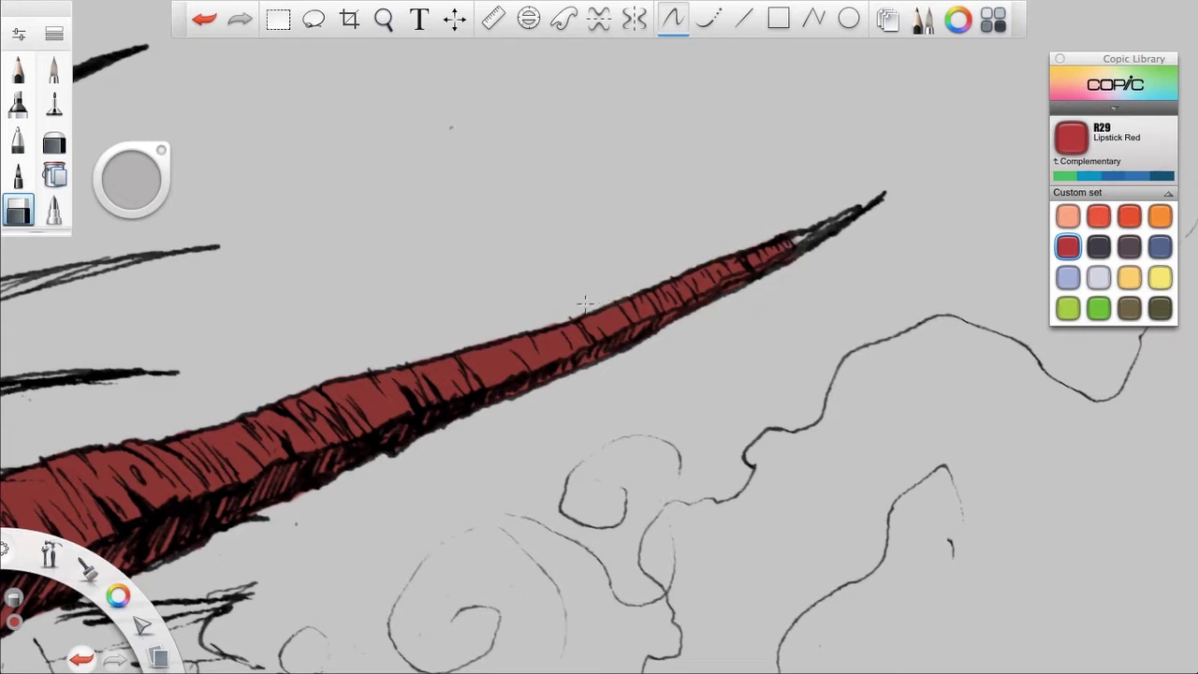
{"action": "left_click", "coordinate": [55, 71]}
{"action": "mouse_move", "coordinate": [774, 245]}
{"action": "left_mouse_down"}
{"action": "mouse_move", "coordinate": [888, 191]}
{"action": "mouse_move", "coordinate": [910, 205]}
{"action": "mouse_move", "coordinate": [825, 247]}
{"action": "left_mouse_up"}
Step: Erase the red spill on both sides of the left horn's tip and along its inner edge
{"action": "left_click", "coordinate": [19, 210]}
{"action": "left_click_drag", "start_coordinate": [730, 241], "coordinate": [847, 204]}
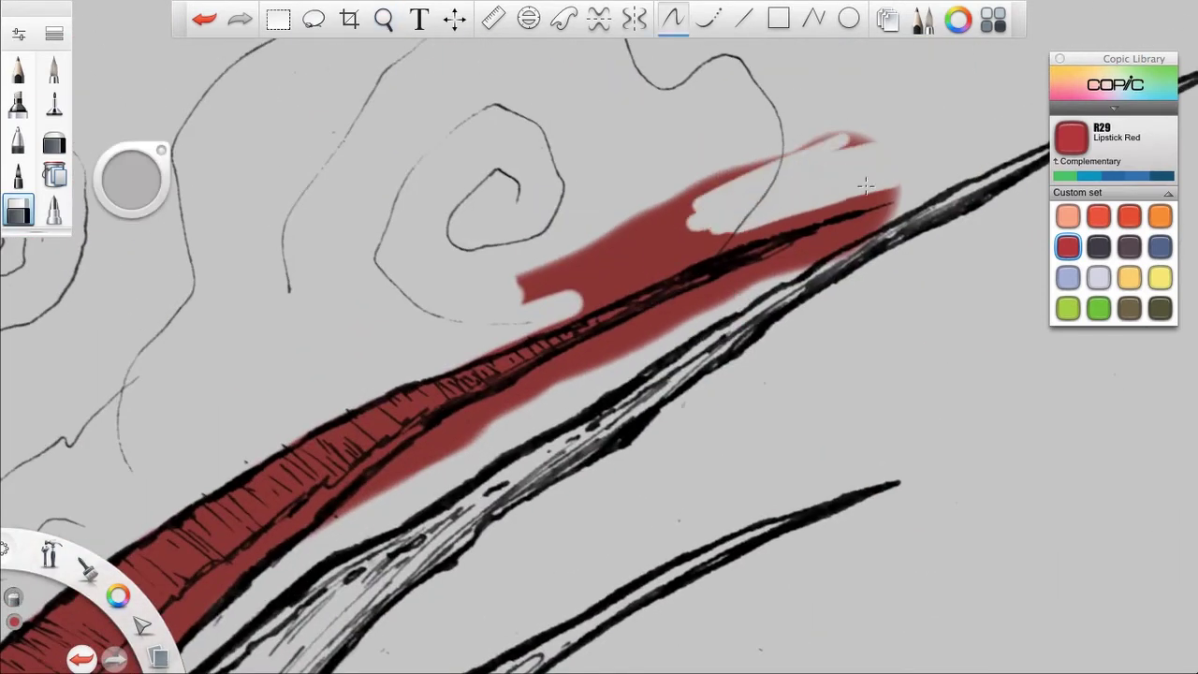
{"action": "mouse_move", "coordinate": [866, 184]}
{"action": "left_mouse_down"}
{"action": "mouse_move", "coordinate": [856, 199]}
{"action": "mouse_move", "coordinate": [854, 142]}
{"action": "mouse_move", "coordinate": [675, 195]}
{"action": "mouse_move", "coordinate": [668, 258]}
{"action": "mouse_move", "coordinate": [631, 249]}
{"action": "mouse_move", "coordinate": [530, 294]}
{"action": "mouse_move", "coordinate": [578, 306]}
{"action": "left_mouse_up"}
{"action": "left_click_drag", "start_coordinate": [823, 237], "coordinate": [609, 341]}
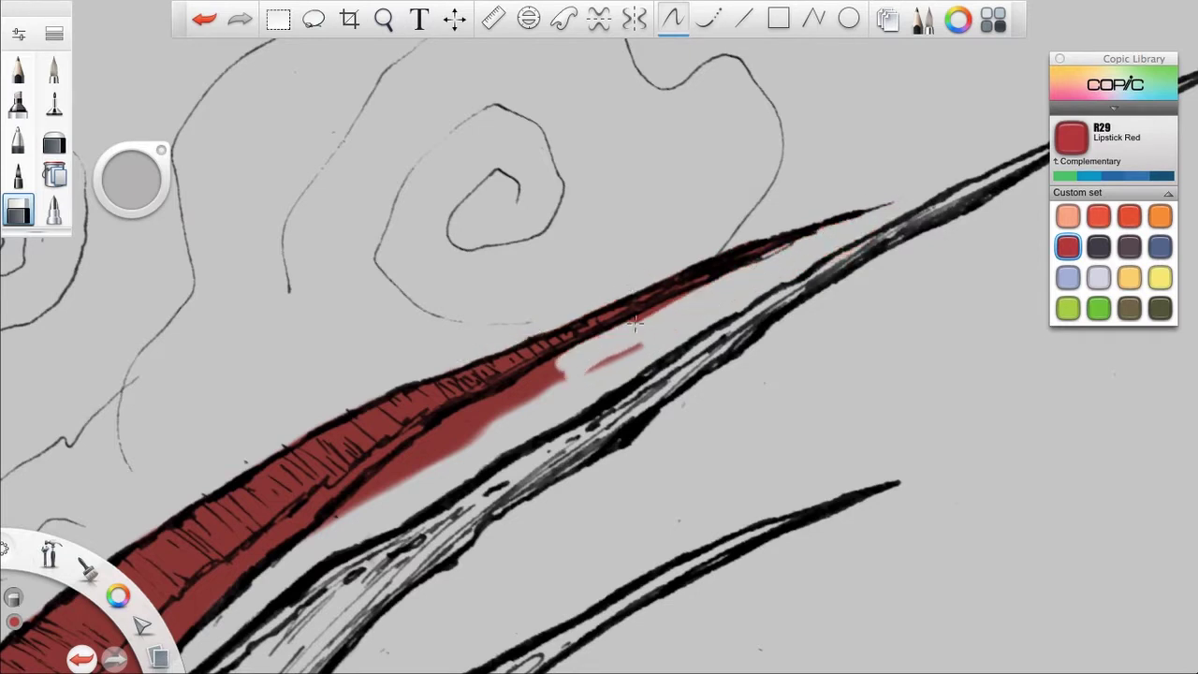
{"action": "mouse_move", "coordinate": [333, 527]}
{"action": "left_mouse_down"}
{"action": "mouse_move", "coordinate": [468, 426]}
{"action": "mouse_move", "coordinate": [544, 395]}
{"action": "left_mouse_up"}
{"action": "key", "text": "space"}
{"action": "left_click_drag", "start_coordinate": [771, 357], "coordinate": [609, 434]}
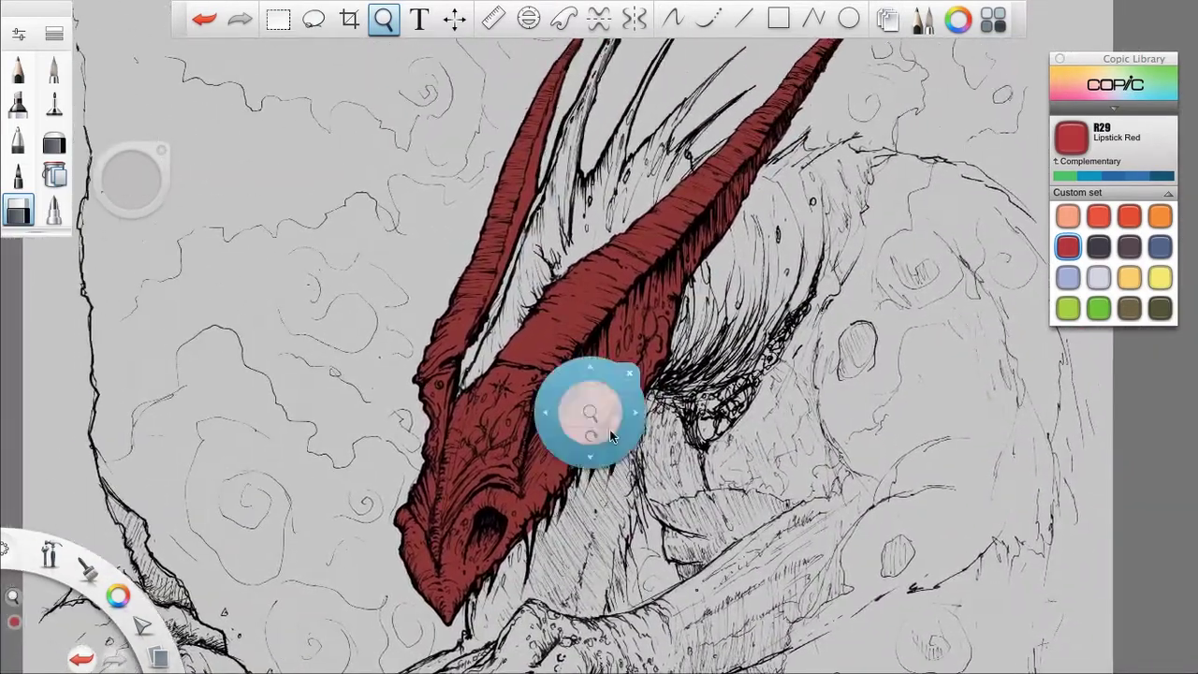
Step: Add a new layer above the Color layer, hide the Color layer, and switch to the paintbrush
{"action": "key", "text": "ctrl+z"}
{"action": "key", "text": "ctrl+l"}
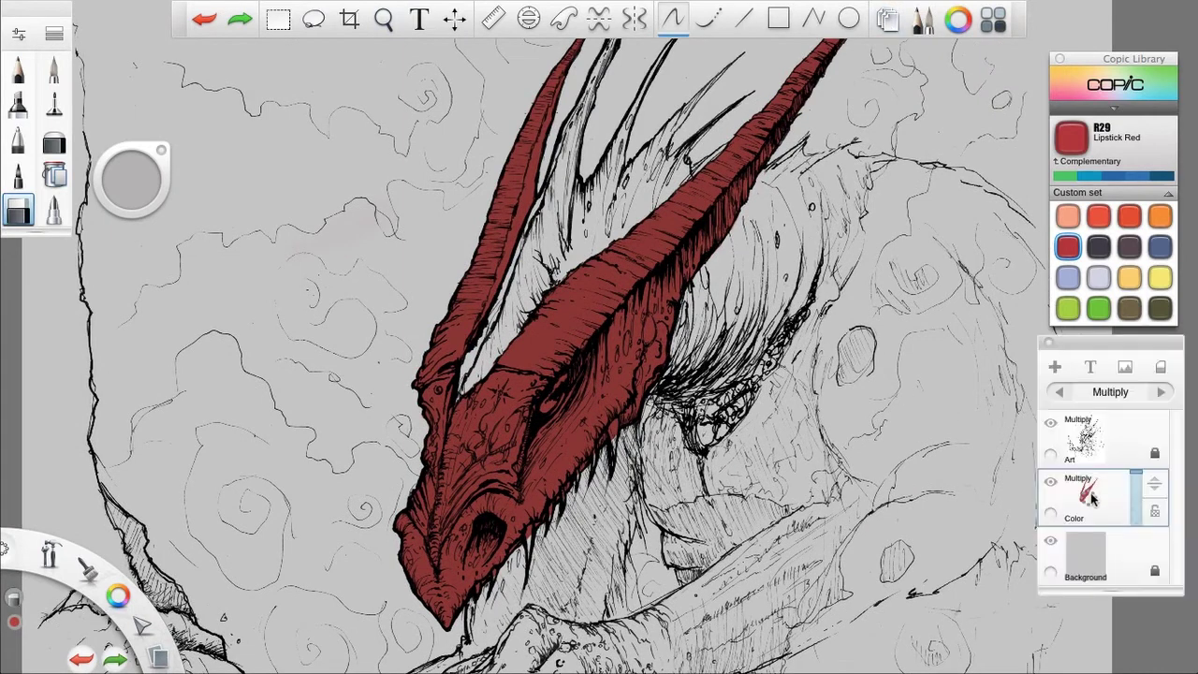
{"action": "left_click_drag", "start_coordinate": [1094, 500], "coordinate": [1088, 448]}
{"action": "left_click", "coordinate": [54, 73]}
{"action": "left_click_drag", "start_coordinate": [1091, 562], "coordinate": [1041, 552]}
Step: Paint the crest between the two horns and its spines in R29 Lipstick Red on the new layer
{"action": "mouse_move", "coordinate": [551, 240]}
{"action": "left_mouse_down"}
{"action": "mouse_move", "coordinate": [538, 263]}
{"action": "mouse_move", "coordinate": [554, 204]}
{"action": "left_mouse_up"}
{"action": "mouse_move", "coordinate": [524, 280]}
{"action": "left_mouse_down"}
{"action": "mouse_move", "coordinate": [463, 392]}
{"action": "mouse_move", "coordinate": [577, 268]}
{"action": "left_mouse_up"}
{"action": "mouse_move", "coordinate": [562, 221]}
{"action": "left_mouse_down"}
{"action": "mouse_move", "coordinate": [627, 217]}
{"action": "mouse_move", "coordinate": [691, 178]}
{"action": "left_mouse_up"}
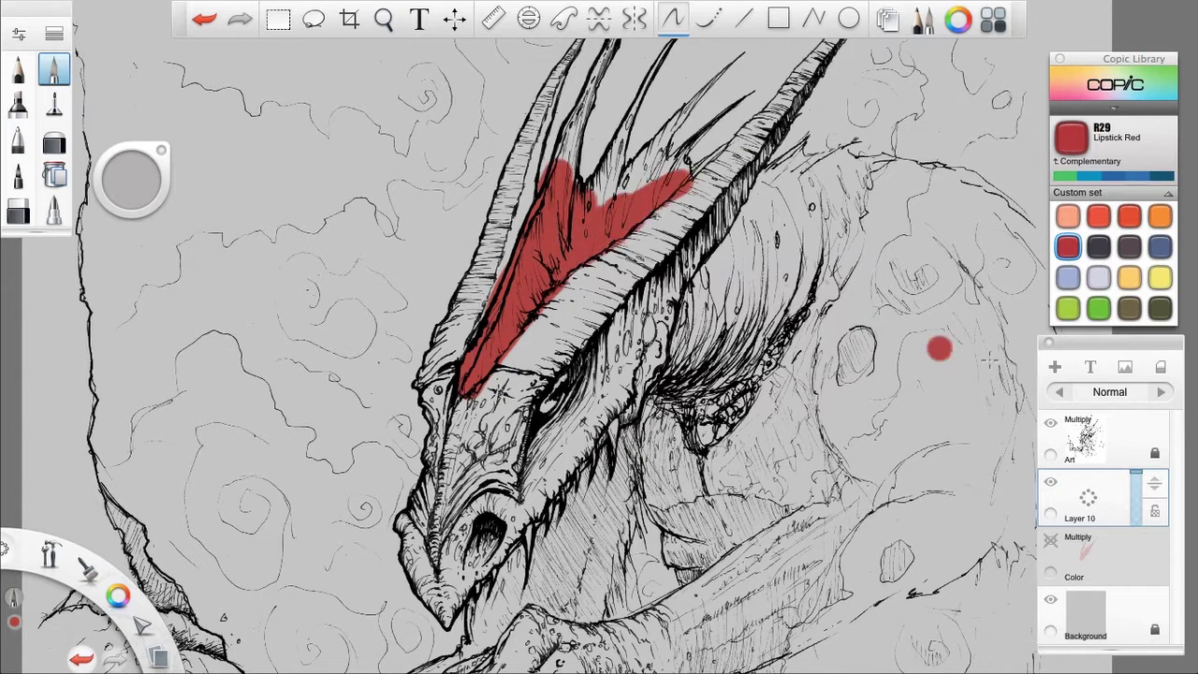
{"action": "key", "text": "space"}
{"action": "mouse_move", "coordinate": [544, 190]}
{"action": "left_mouse_down"}
{"action": "mouse_move", "coordinate": [497, 328]}
{"action": "mouse_move", "coordinate": [529, 295]}
{"action": "left_mouse_up"}
{"action": "key", "text": "space"}
{"action": "mouse_move", "coordinate": [647, 60]}
{"action": "left_mouse_down"}
{"action": "mouse_move", "coordinate": [601, 149]}
{"action": "mouse_move", "coordinate": [575, 147]}
{"action": "mouse_move", "coordinate": [482, 338]}
{"action": "left_mouse_up"}
Step: Paint the neck and the body behind the dragon's head red, undoing the last stray stroke
{"action": "mouse_move", "coordinate": [572, 268]}
{"action": "left_mouse_down"}
{"action": "mouse_move", "coordinate": [506, 417]}
{"action": "mouse_move", "coordinate": [537, 403]}
{"action": "left_mouse_up"}
{"action": "mouse_move", "coordinate": [628, 296]}
{"action": "left_mouse_down"}
{"action": "mouse_move", "coordinate": [647, 285]}
{"action": "mouse_move", "coordinate": [582, 385]}
{"action": "left_mouse_up"}
{"action": "left_click_drag", "start_coordinate": [660, 323], "coordinate": [592, 398]}
{"action": "mouse_move", "coordinate": [667, 408]}
{"action": "left_mouse_down"}
{"action": "mouse_move", "coordinate": [697, 392]}
{"action": "mouse_move", "coordinate": [775, 393]}
{"action": "mouse_move", "coordinate": [931, 452]}
{"action": "left_mouse_up"}
{"action": "key", "text": "space"}
{"action": "left_click_drag", "start_coordinate": [835, 437], "coordinate": [845, 237]}
{"action": "mouse_move", "coordinate": [672, 232]}
{"action": "left_mouse_down"}
{"action": "mouse_move", "coordinate": [584, 416]}
{"action": "mouse_move", "coordinate": [618, 459]}
{"action": "mouse_move", "coordinate": [706, 399]}
{"action": "mouse_move", "coordinate": [746, 315]}
{"action": "mouse_move", "coordinate": [705, 263]}
{"action": "mouse_move", "coordinate": [652, 386]}
{"action": "mouse_move", "coordinate": [730, 319]}
{"action": "mouse_move", "coordinate": [787, 393]}
{"action": "mouse_move", "coordinate": [852, 290]}
{"action": "mouse_move", "coordinate": [825, 260]}
{"action": "mouse_move", "coordinate": [923, 281]}
{"action": "mouse_move", "coordinate": [992, 440]}
{"action": "mouse_move", "coordinate": [965, 510]}
{"action": "mouse_move", "coordinate": [838, 309]}
{"action": "mouse_move", "coordinate": [899, 440]}
{"action": "mouse_move", "coordinate": [927, 571]}
{"action": "mouse_move", "coordinate": [759, 468]}
{"action": "mouse_move", "coordinate": [902, 506]}
{"action": "mouse_move", "coordinate": [889, 586]}
{"action": "left_mouse_up"}
{"action": "mouse_move", "coordinate": [590, 478]}
{"action": "left_mouse_down"}
{"action": "mouse_move", "coordinate": [568, 468]}
{"action": "mouse_move", "coordinate": [496, 531]}
{"action": "mouse_move", "coordinate": [573, 494]}
{"action": "left_mouse_up"}
{"action": "left_click_drag", "start_coordinate": [641, 537], "coordinate": [641, 537]}
{"action": "key", "text": "ctrl+z"}
Step: Extend the red paint over the throat behind the jaw and beneath the chin
{"action": "key", "text": "space"}
{"action": "left_click_drag", "start_coordinate": [540, 450], "coordinate": [568, 192]}
{"action": "mouse_move", "coordinate": [429, 374]}
{"action": "left_mouse_down"}
{"action": "mouse_move", "coordinate": [424, 410]}
{"action": "mouse_move", "coordinate": [492, 339]}
{"action": "left_mouse_up"}
{"action": "mouse_move", "coordinate": [571, 288]}
{"action": "left_mouse_down"}
{"action": "mouse_move", "coordinate": [627, 281]}
{"action": "mouse_move", "coordinate": [655, 328]}
{"action": "mouse_move", "coordinate": [693, 272]}
{"action": "mouse_move", "coordinate": [753, 264]}
{"action": "left_mouse_up"}
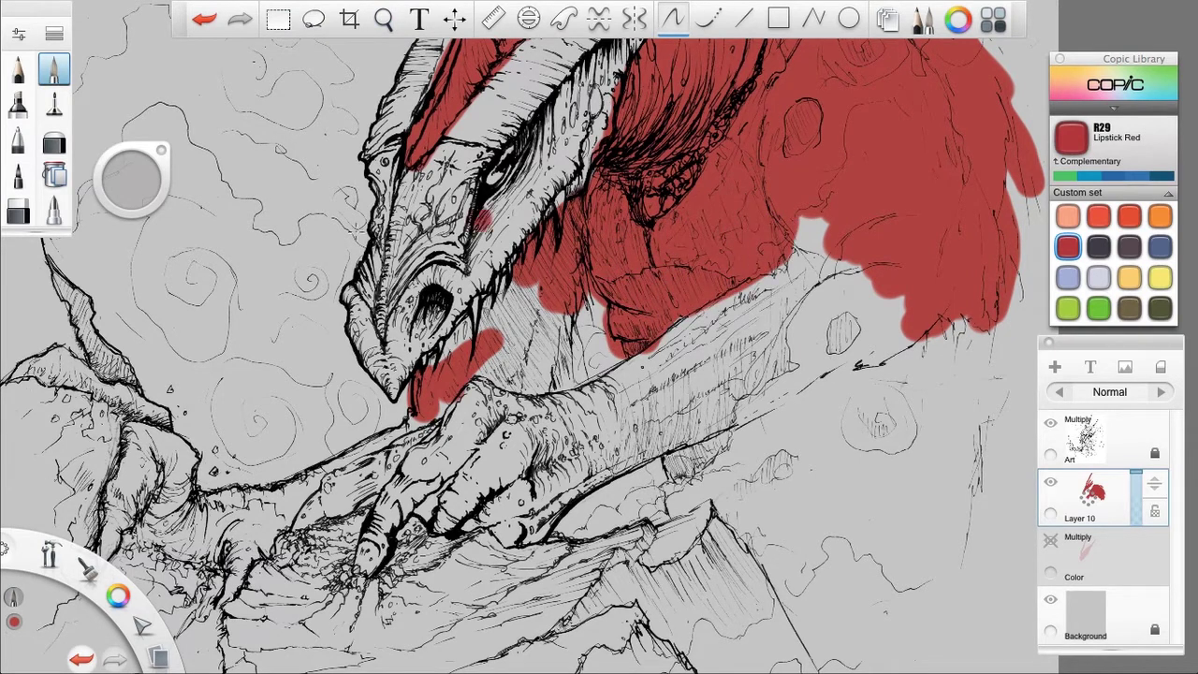
Step: Erase the red patch beneath the chin with a resized eraser
{"action": "key", "text": "e"}
{"action": "left_click_drag", "start_coordinate": [141, 191], "coordinate": [341, 150]}
{"action": "left_click_drag", "start_coordinate": [498, 337], "coordinate": [420, 408]}
{"action": "left_click_drag", "start_coordinate": [135, 185], "coordinate": [122, 200]}
Step: Erase a band along the neck's outline to separate it from the shoulder, and touch up its lower corner in red
{"action": "key", "text": "space"}
{"action": "left_click_drag", "start_coordinate": [767, 324], "coordinate": [581, 513]}
{"action": "mouse_move", "coordinate": [754, 142]}
{"action": "left_mouse_down"}
{"action": "mouse_move", "coordinate": [618, 266]}
{"action": "mouse_move", "coordinate": [733, 156]}
{"action": "mouse_move", "coordinate": [590, 320]}
{"action": "mouse_move", "coordinate": [599, 378]}
{"action": "left_mouse_up"}
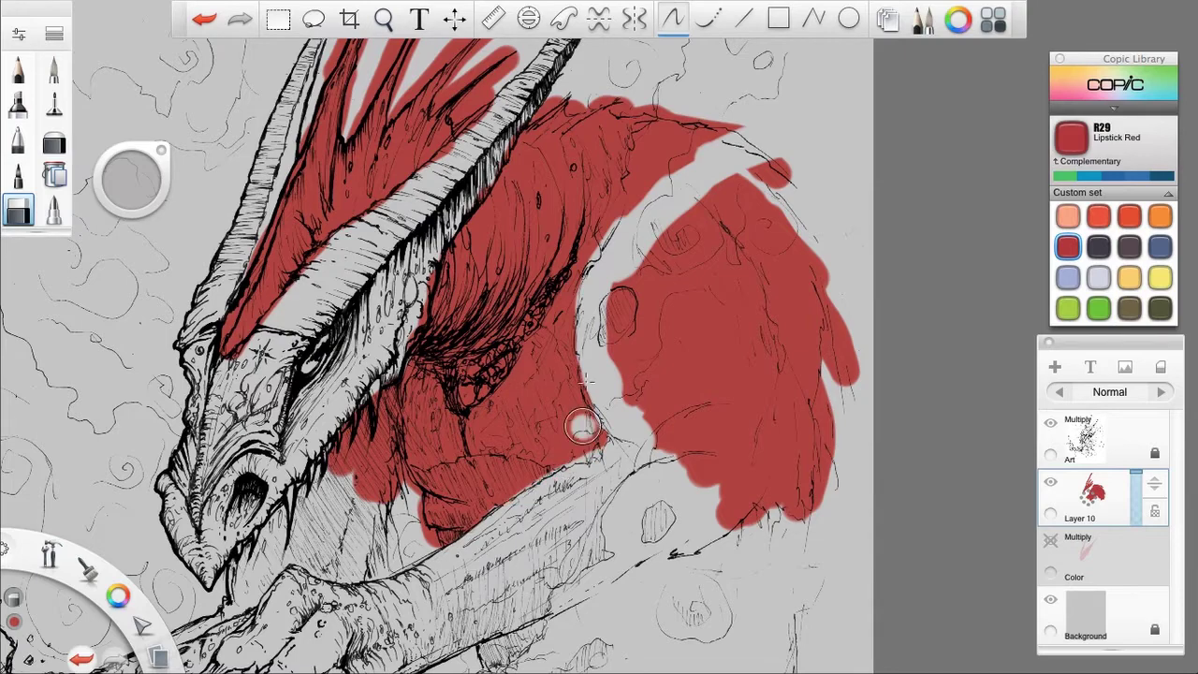
{"action": "left_click", "coordinate": [53, 68]}
{"action": "left_click_drag", "start_coordinate": [134, 173], "coordinate": [127, 169]}
{"action": "left_click_drag", "start_coordinate": [582, 454], "coordinate": [596, 454]}
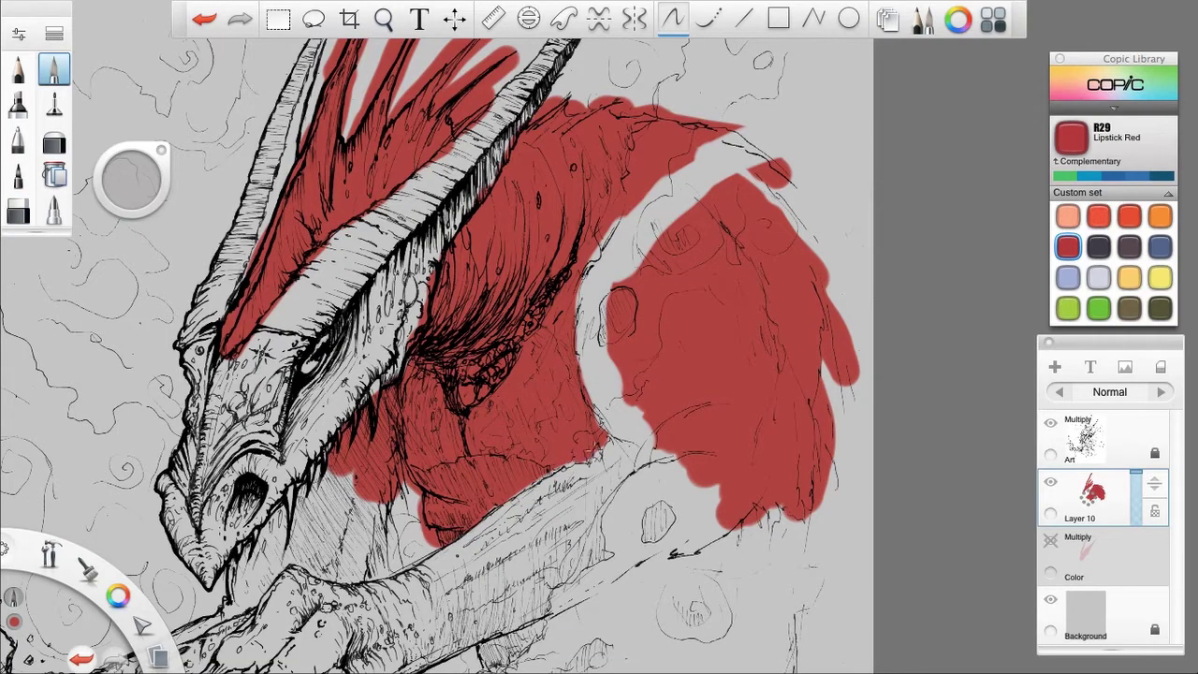
Step: Erase the red from the hatched throat area behind the jaw spikes with a smaller eraser
{"action": "left_click", "coordinate": [19, 210]}
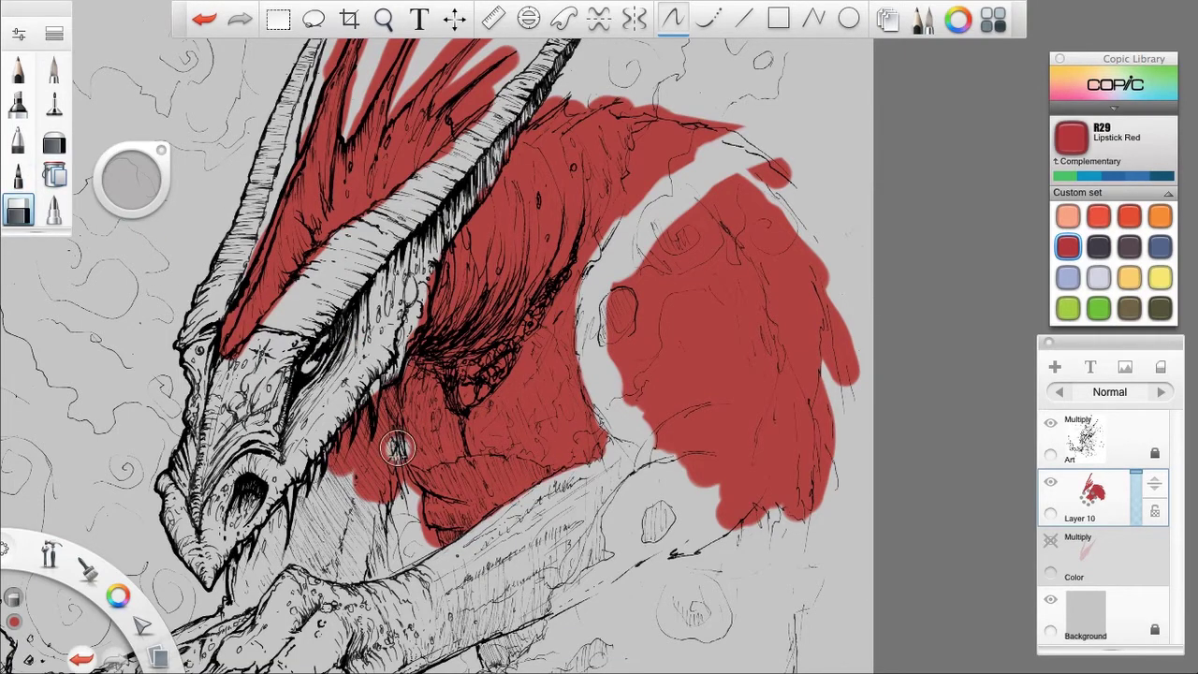
{"action": "key", "text": "space"}
{"action": "left_click_drag", "start_coordinate": [398, 457], "coordinate": [672, 474]}
{"action": "left_click_drag", "start_coordinate": [383, 608], "coordinate": [459, 450]}
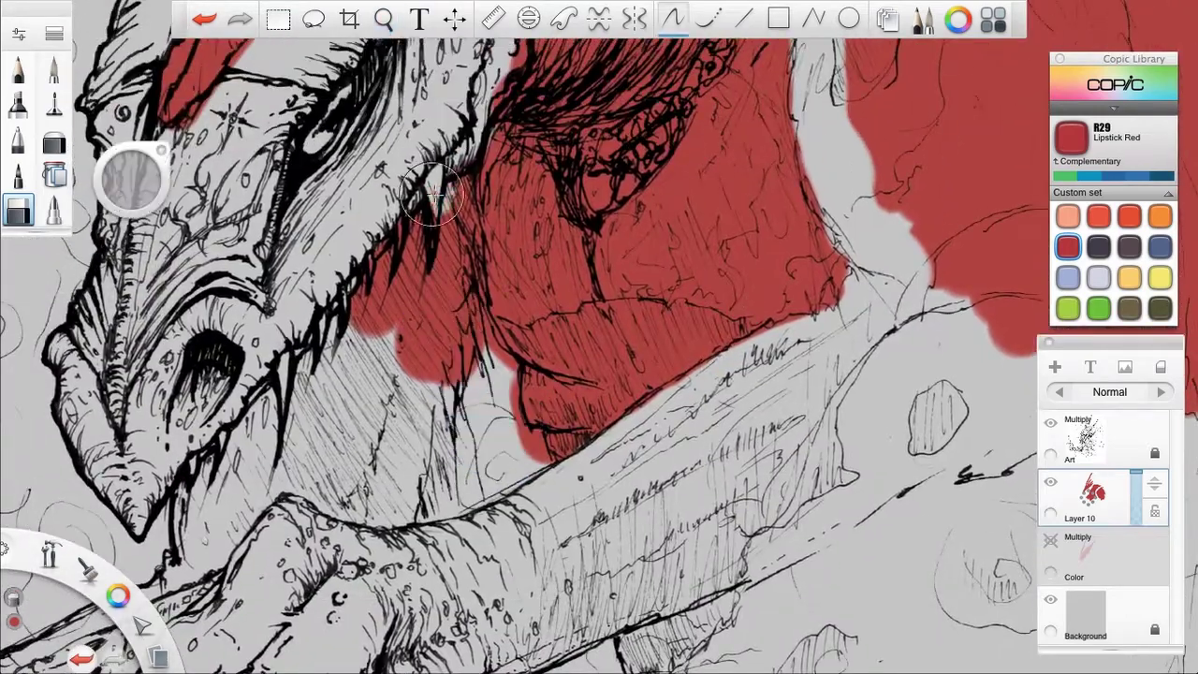
{"action": "key", "text": "bracketleft"}
{"action": "mouse_move", "coordinate": [461, 214]}
{"action": "left_mouse_down"}
{"action": "mouse_move", "coordinate": [477, 313]}
{"action": "mouse_move", "coordinate": [506, 370]}
{"action": "mouse_move", "coordinate": [448, 298]}
{"action": "mouse_move", "coordinate": [412, 224]}
{"action": "mouse_move", "coordinate": [374, 328]}
{"action": "mouse_move", "coordinate": [435, 330]}
{"action": "left_mouse_up"}
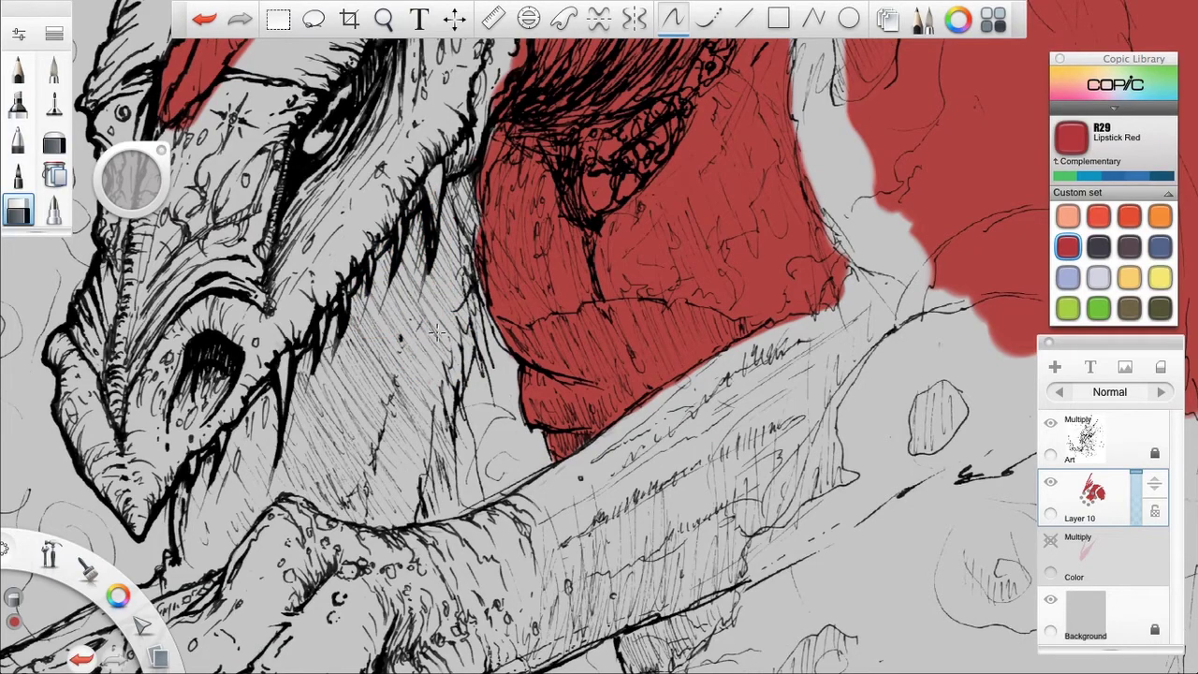
Step: Lasso the red area over the shoulder beyond the neck and delete its paint
{"action": "key", "text": "space"}
{"action": "mouse_move", "coordinate": [700, 562]}
{"action": "left_mouse_down"}
{"action": "mouse_move", "coordinate": [540, 382]}
{"action": "mouse_move", "coordinate": [430, 545]}
{"action": "left_mouse_up"}
{"action": "left_click_drag", "start_coordinate": [533, 235], "coordinate": [508, 555]}
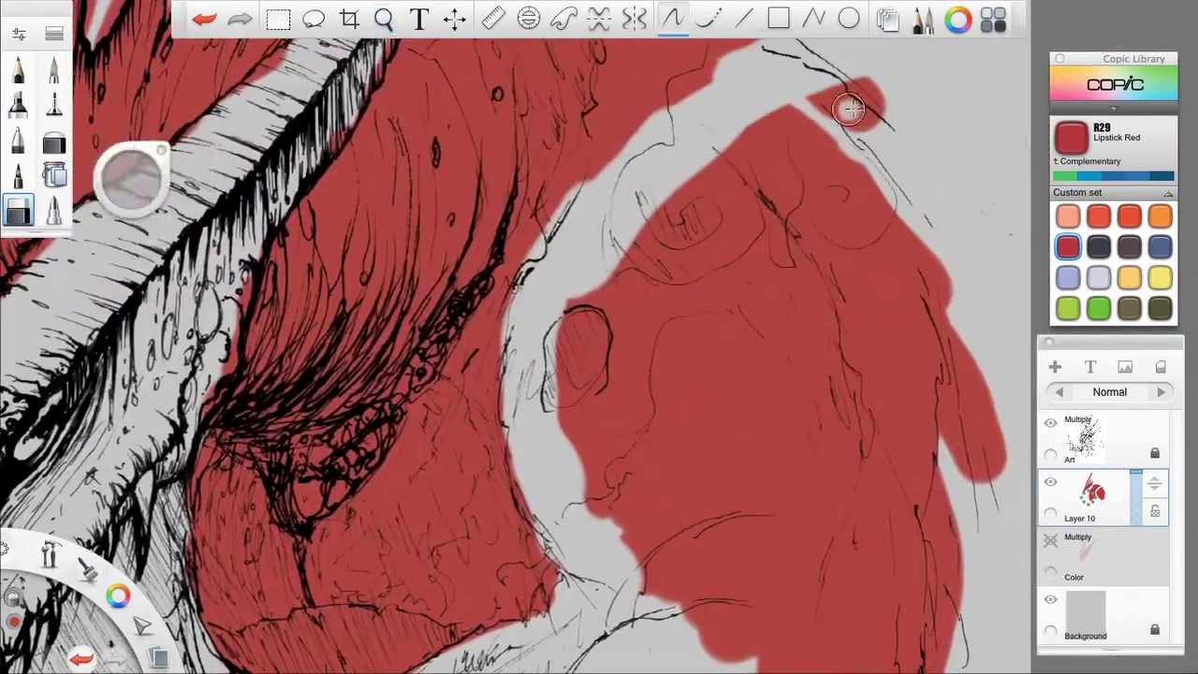
{"action": "key", "text": "space"}
{"action": "left_click_drag", "start_coordinate": [548, 383], "coordinate": [473, 405]}
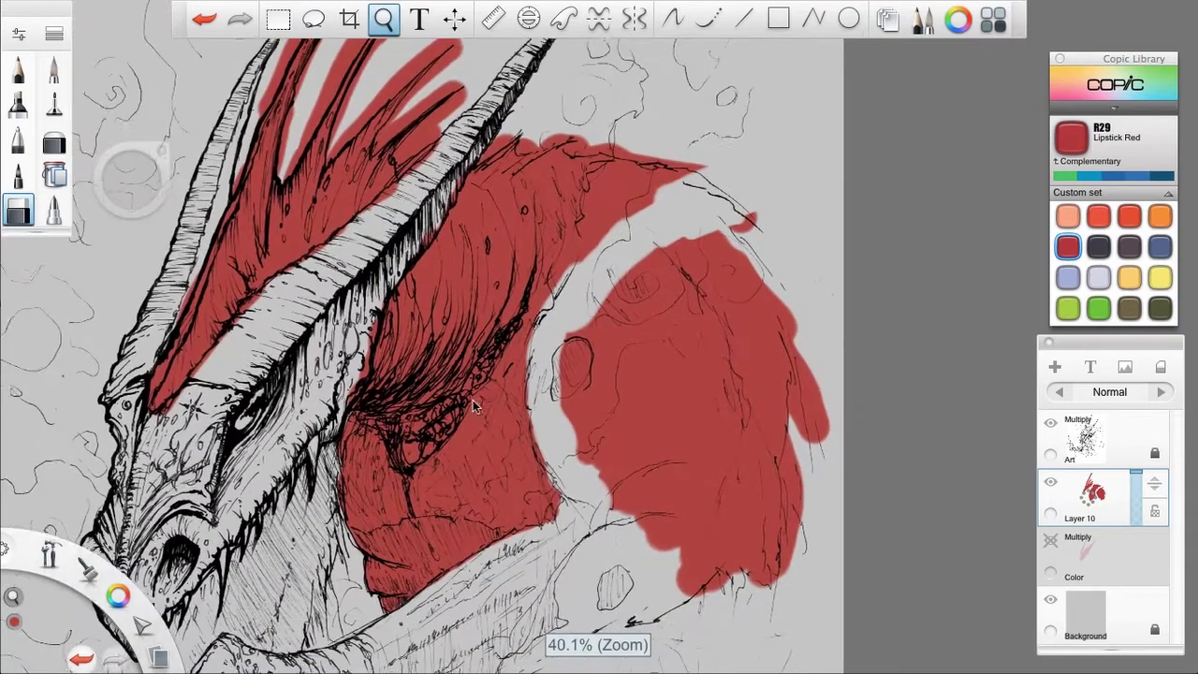
{"action": "key", "text": "l"}
{"action": "mouse_move", "coordinate": [767, 187]}
{"action": "left_mouse_down"}
{"action": "mouse_move", "coordinate": [562, 300]}
{"action": "mouse_move", "coordinate": [588, 501]}
{"action": "mouse_move", "coordinate": [772, 184]}
{"action": "left_mouse_up"}
{"action": "key", "text": "Delete"}
Step: Paint the large area beneath the dragon's forearm and beside the rock red
{"action": "left_click", "coordinate": [671, 19]}
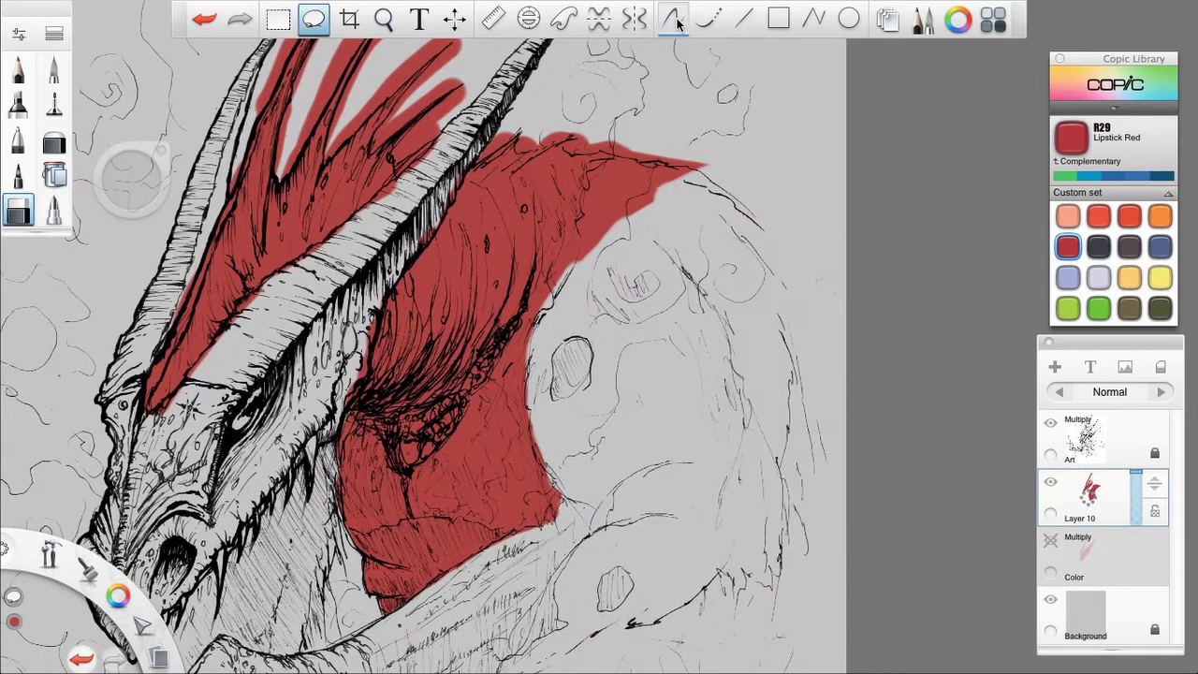
{"action": "left_click", "coordinate": [54, 67]}
{"action": "key", "text": "space"}
{"action": "left_click_drag", "start_coordinate": [584, 456], "coordinate": [683, 200]}
{"action": "mouse_move", "coordinate": [415, 434]}
{"action": "left_mouse_down"}
{"action": "mouse_move", "coordinate": [548, 426]}
{"action": "mouse_move", "coordinate": [412, 459]}
{"action": "mouse_move", "coordinate": [588, 529]}
{"action": "mouse_move", "coordinate": [721, 478]}
{"action": "mouse_move", "coordinate": [777, 346]}
{"action": "mouse_move", "coordinate": [740, 318]}
{"action": "left_mouse_up"}
{"action": "mouse_move", "coordinate": [538, 380]}
{"action": "left_mouse_down"}
{"action": "mouse_move", "coordinate": [702, 300]}
{"action": "mouse_move", "coordinate": [548, 403]}
{"action": "mouse_move", "coordinate": [693, 412]}
{"action": "mouse_move", "coordinate": [721, 351]}
{"action": "left_mouse_up"}
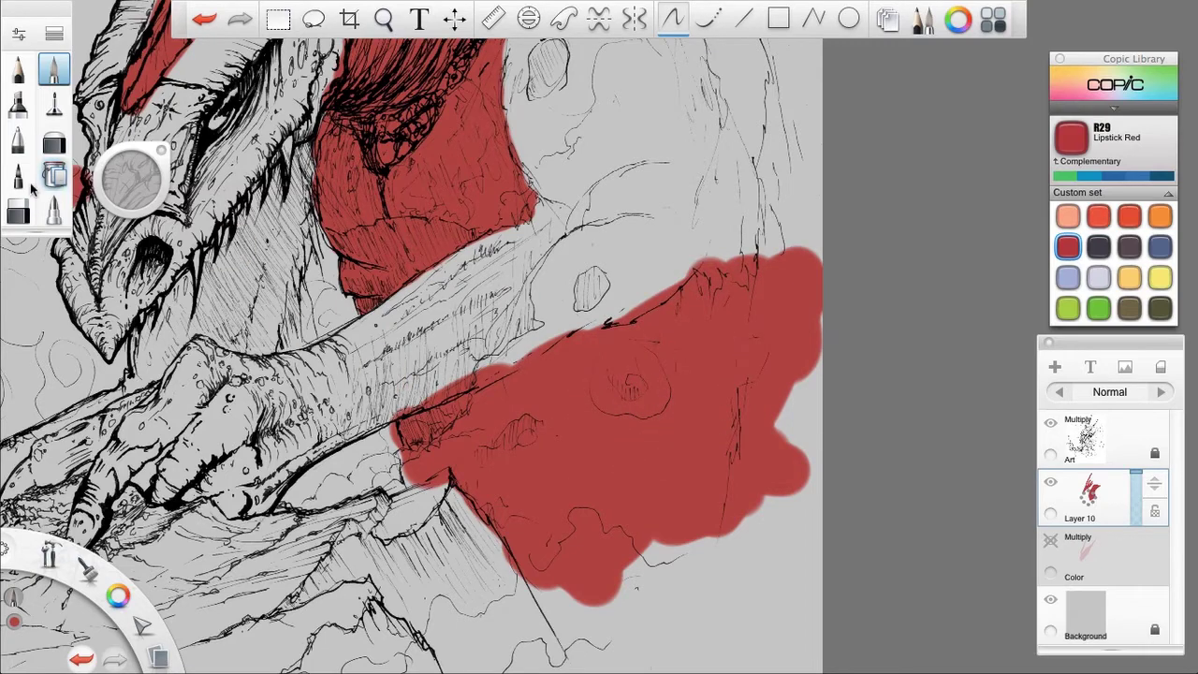
Step: Erase the red spill along the forearm's underside and the edge of the rock
{"action": "left_click", "coordinate": [18, 211]}
{"action": "scroll", "coordinate": [520, 376], "scroll_direction": "up", "scroll_amount": 5}
{"action": "mouse_move", "coordinate": [466, 209]}
{"action": "left_mouse_down"}
{"action": "mouse_move", "coordinate": [506, 203]}
{"action": "mouse_move", "coordinate": [354, 276]}
{"action": "left_mouse_up"}
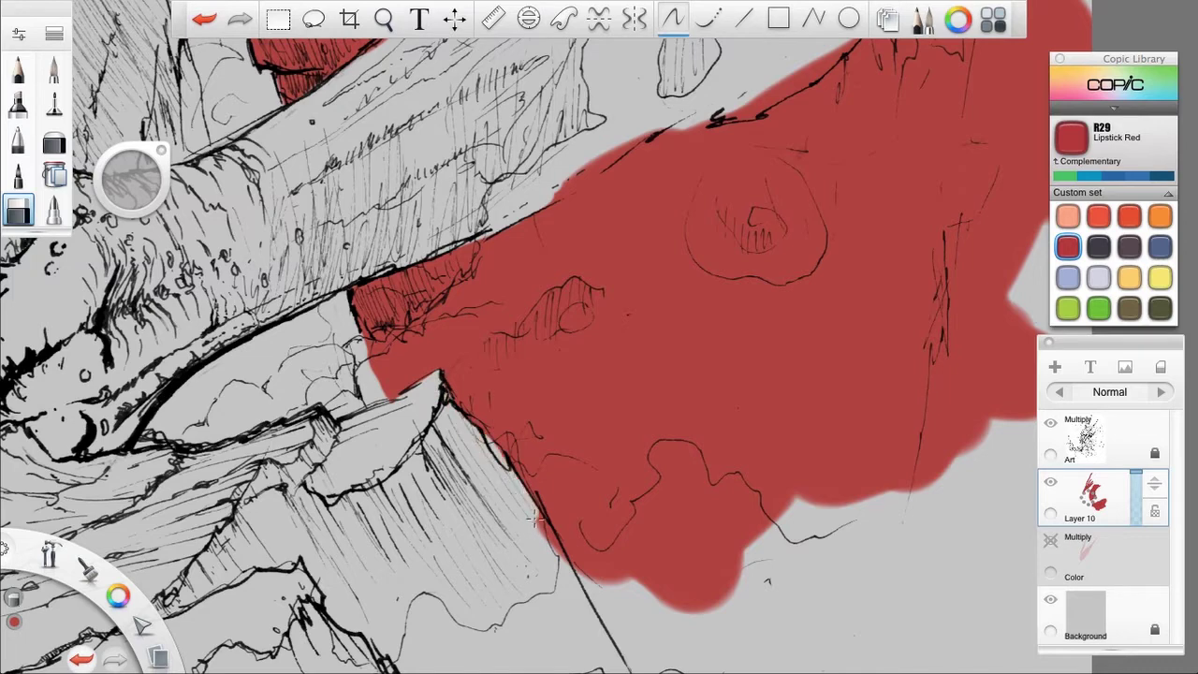
Step: Erase the red spill along the neck's outer edges beside the shoulder and the forearm
{"action": "key", "text": "space"}
{"action": "mouse_move", "coordinate": [346, 361]}
{"action": "left_mouse_down"}
{"action": "mouse_move", "coordinate": [567, 220]}
{"action": "mouse_move", "coordinate": [545, 263]}
{"action": "mouse_move", "coordinate": [625, 225]}
{"action": "mouse_move", "coordinate": [591, 247]}
{"action": "mouse_move", "coordinate": [673, 181]}
{"action": "left_mouse_up"}
{"action": "mouse_move", "coordinate": [520, 71]}
{"action": "left_mouse_down"}
{"action": "mouse_move", "coordinate": [487, 178]}
{"action": "mouse_move", "coordinate": [744, 359]}
{"action": "left_mouse_up"}
{"action": "left_click_drag", "start_coordinate": [601, 273], "coordinate": [637, 350]}
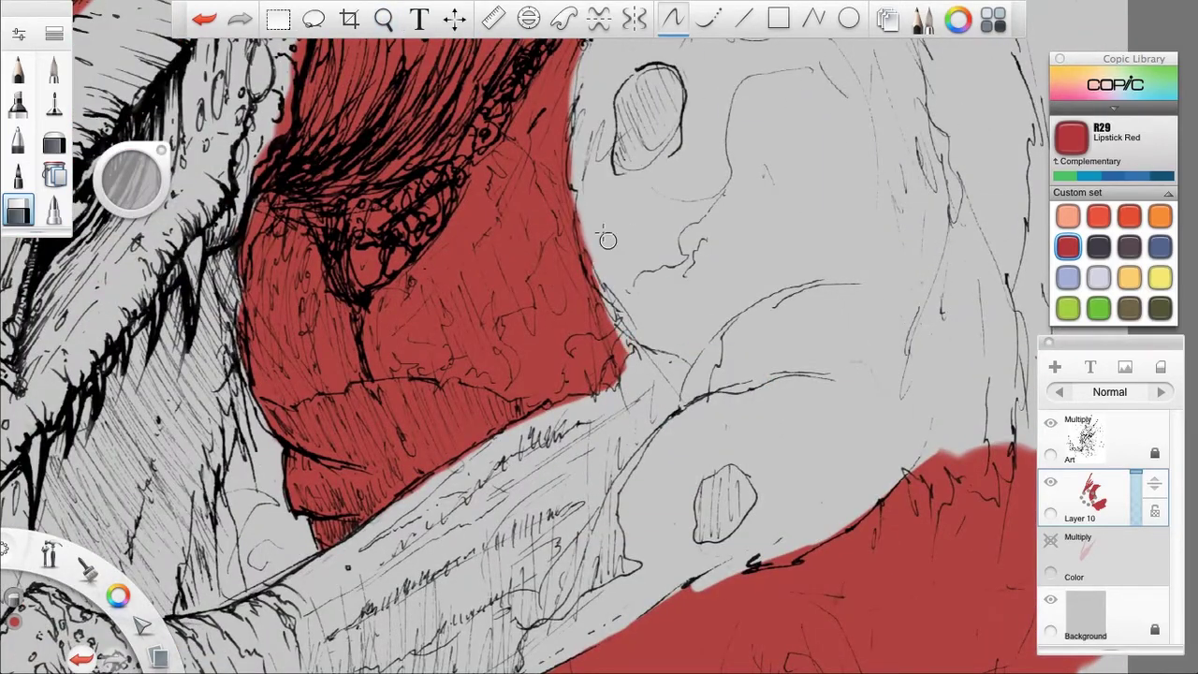
{"action": "left_click_drag", "start_coordinate": [801, 382], "coordinate": [663, 290]}
{"action": "left_click_drag", "start_coordinate": [599, 217], "coordinate": [717, 262]}
{"action": "mouse_move", "coordinate": [525, 65]}
{"action": "left_mouse_down"}
{"action": "mouse_move", "coordinate": [600, 208]}
{"action": "mouse_move", "coordinate": [565, 420]}
{"action": "mouse_move", "coordinate": [468, 474]}
{"action": "mouse_move", "coordinate": [294, 421]}
{"action": "left_mouse_up"}
{"action": "left_click_drag", "start_coordinate": [369, 363], "coordinate": [294, 490]}
{"action": "left_click_drag", "start_coordinate": [273, 331], "coordinate": [347, 319]}
Step: Erase the red overspill around the long topmost spike of the head frill
{"action": "mouse_move", "coordinate": [530, 247]}
{"action": "left_mouse_down"}
{"action": "mouse_move", "coordinate": [471, 266]}
{"action": "mouse_move", "coordinate": [910, 152]}
{"action": "left_mouse_up"}
{"action": "left_click_drag", "start_coordinate": [876, 288], "coordinate": [509, 382]}
{"action": "left_click_drag", "start_coordinate": [552, 244], "coordinate": [663, 223]}
{"action": "mouse_move", "coordinate": [582, 244]}
{"action": "left_mouse_down"}
{"action": "mouse_move", "coordinate": [929, 189]}
{"action": "mouse_move", "coordinate": [696, 192]}
{"action": "mouse_move", "coordinate": [878, 165]}
{"action": "mouse_move", "coordinate": [931, 170]}
{"action": "left_mouse_up"}
{"action": "mouse_move", "coordinate": [412, 335]}
{"action": "left_mouse_down"}
{"action": "mouse_move", "coordinate": [348, 352]}
{"action": "mouse_move", "coordinate": [764, 244]}
{"action": "mouse_move", "coordinate": [588, 301]}
{"action": "left_mouse_up"}
{"action": "mouse_move", "coordinate": [715, 249]}
{"action": "left_mouse_down"}
{"action": "mouse_move", "coordinate": [856, 236]}
{"action": "mouse_move", "coordinate": [948, 201]}
{"action": "mouse_move", "coordinate": [902, 189]}
{"action": "left_mouse_up"}
{"action": "key", "text": "space"}
{"action": "mouse_move", "coordinate": [701, 402]}
{"action": "left_mouse_down"}
{"action": "mouse_move", "coordinate": [794, 341]}
{"action": "mouse_move", "coordinate": [952, 192]}
{"action": "left_mouse_up"}
{"action": "mouse_move", "coordinate": [400, 219]}
{"action": "left_mouse_down"}
{"action": "mouse_move", "coordinate": [286, 269]}
{"action": "mouse_move", "coordinate": [424, 202]}
{"action": "left_mouse_up"}
{"action": "mouse_move", "coordinate": [299, 283]}
{"action": "left_mouse_down"}
{"action": "mouse_move", "coordinate": [345, 265]}
{"action": "mouse_move", "coordinate": [343, 281]}
{"action": "mouse_move", "coordinate": [375, 256]}
{"action": "mouse_move", "coordinate": [442, 251]}
{"action": "mouse_move", "coordinate": [367, 277]}
{"action": "mouse_move", "coordinate": [580, 229]}
{"action": "mouse_move", "coordinate": [812, 228]}
{"action": "mouse_move", "coordinate": [746, 211]}
{"action": "mouse_move", "coordinate": [789, 205]}
{"action": "mouse_move", "coordinate": [545, 225]}
{"action": "mouse_move", "coordinate": [632, 187]}
{"action": "mouse_move", "coordinate": [489, 313]}
{"action": "mouse_move", "coordinate": [446, 307]}
{"action": "mouse_move", "coordinate": [393, 338]}
{"action": "mouse_move", "coordinate": [382, 304]}
{"action": "left_mouse_up"}
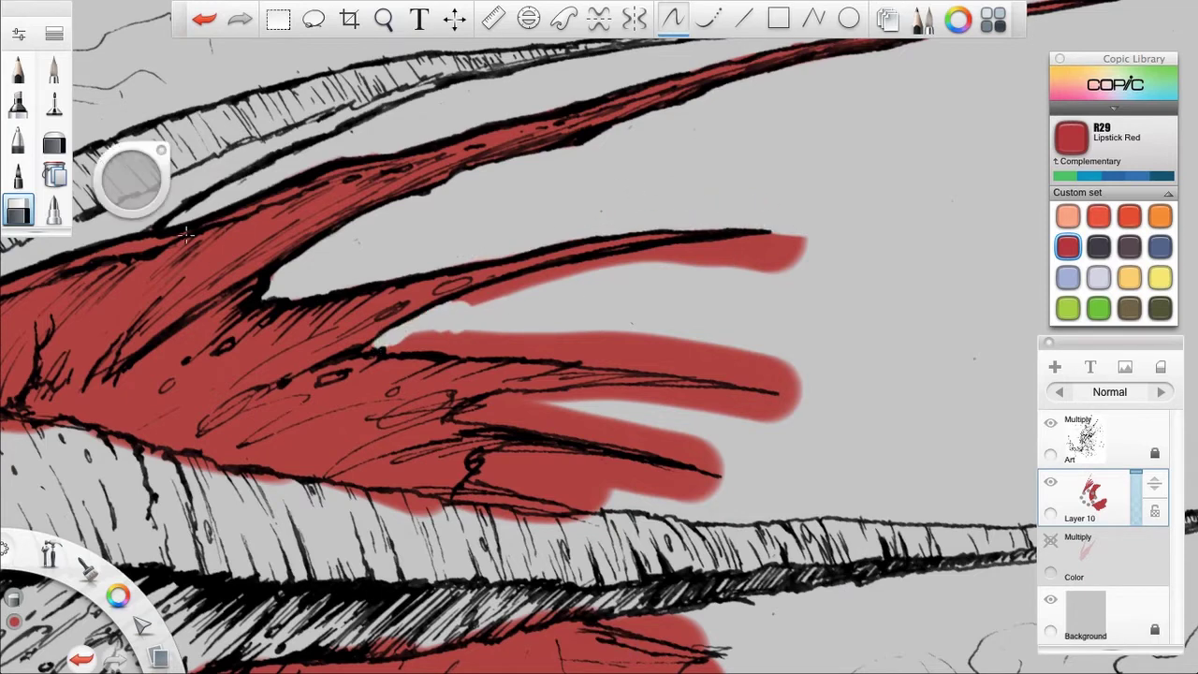
Step: Erase the red around the second and third frill spikes and touch up their fill with red
{"action": "left_click_drag", "start_coordinate": [150, 190], "coordinate": [149, 202]}
{"action": "mouse_move", "coordinate": [464, 304]}
{"action": "left_mouse_down"}
{"action": "mouse_move", "coordinate": [650, 256]}
{"action": "mouse_move", "coordinate": [778, 241]}
{"action": "mouse_move", "coordinate": [790, 268]}
{"action": "left_mouse_up"}
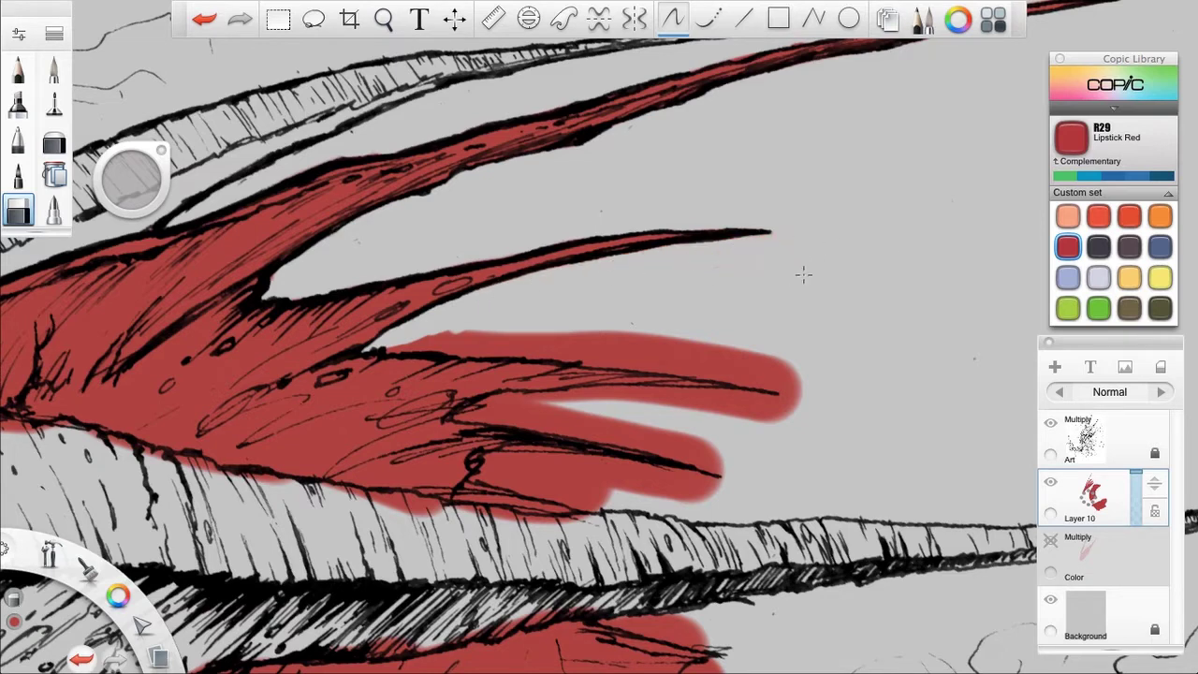
{"action": "mouse_move", "coordinate": [466, 335]}
{"action": "left_mouse_down"}
{"action": "mouse_move", "coordinate": [492, 348]}
{"action": "mouse_move", "coordinate": [637, 343]}
{"action": "mouse_move", "coordinate": [552, 361]}
{"action": "mouse_move", "coordinate": [807, 391]}
{"action": "mouse_move", "coordinate": [640, 358]}
{"action": "mouse_move", "coordinate": [633, 346]}
{"action": "mouse_move", "coordinate": [808, 372]}
{"action": "left_mouse_up"}
{"action": "left_click", "coordinate": [53, 70]}
{"action": "left_click_drag", "start_coordinate": [296, 194], "coordinate": [409, 274]}
{"action": "left_click_drag", "start_coordinate": [653, 377], "coordinate": [754, 390]}
Step: Erase the red overspill around the lower frill spikes and in the gap above the large horn
{"action": "left_click", "coordinate": [18, 211]}
{"action": "key", "text": "space"}
{"action": "mouse_move", "coordinate": [507, 365]}
{"action": "left_mouse_down"}
{"action": "mouse_move", "coordinate": [578, 353]}
{"action": "mouse_move", "coordinate": [568, 354]}
{"action": "left_mouse_up"}
{"action": "mouse_move", "coordinate": [638, 316]}
{"action": "left_mouse_down"}
{"action": "mouse_move", "coordinate": [674, 302]}
{"action": "mouse_move", "coordinate": [730, 322]}
{"action": "mouse_move", "coordinate": [808, 315]}
{"action": "mouse_move", "coordinate": [624, 350]}
{"action": "mouse_move", "coordinate": [676, 344]}
{"action": "mouse_move", "coordinate": [619, 337]}
{"action": "left_mouse_up"}
{"action": "mouse_move", "coordinate": [679, 389]}
{"action": "left_mouse_down"}
{"action": "mouse_move", "coordinate": [629, 389]}
{"action": "mouse_move", "coordinate": [815, 342]}
{"action": "mouse_move", "coordinate": [802, 338]}
{"action": "mouse_move", "coordinate": [825, 347]}
{"action": "mouse_move", "coordinate": [533, 418]}
{"action": "mouse_move", "coordinate": [498, 440]}
{"action": "mouse_move", "coordinate": [568, 411]}
{"action": "mouse_move", "coordinate": [491, 447]}
{"action": "mouse_move", "coordinate": [812, 368]}
{"action": "mouse_move", "coordinate": [568, 442]}
{"action": "mouse_move", "coordinate": [721, 419]}
{"action": "left_mouse_up"}
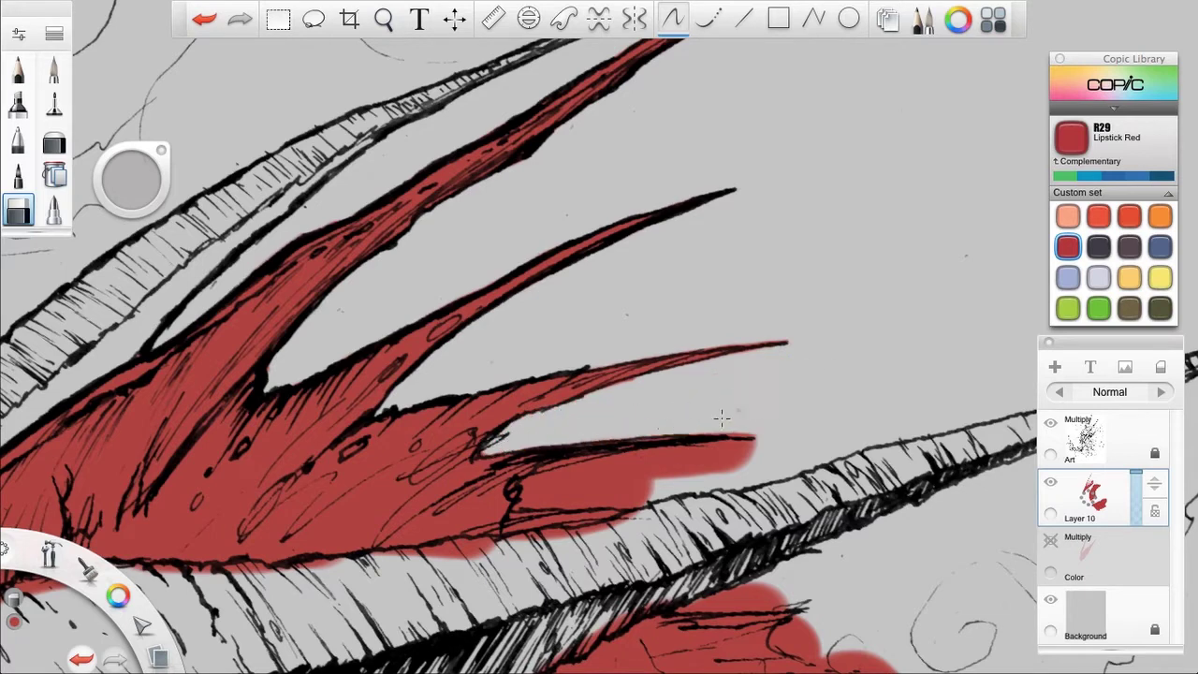
{"action": "mouse_move", "coordinate": [534, 483]}
{"action": "left_mouse_down"}
{"action": "mouse_move", "coordinate": [766, 443]}
{"action": "mouse_move", "coordinate": [690, 451]}
{"action": "mouse_move", "coordinate": [664, 476]}
{"action": "mouse_move", "coordinate": [524, 504]}
{"action": "mouse_move", "coordinate": [663, 493]}
{"action": "mouse_move", "coordinate": [677, 465]}
{"action": "mouse_move", "coordinate": [578, 529]}
{"action": "mouse_move", "coordinate": [327, 576]}
{"action": "mouse_move", "coordinate": [650, 518]}
{"action": "left_mouse_up"}
Step: Erase the red spill along the upper edge of the large horn, down to the frill's base
{"action": "key", "text": "space"}
{"action": "left_click_drag", "start_coordinate": [592, 463], "coordinate": [889, 199]}
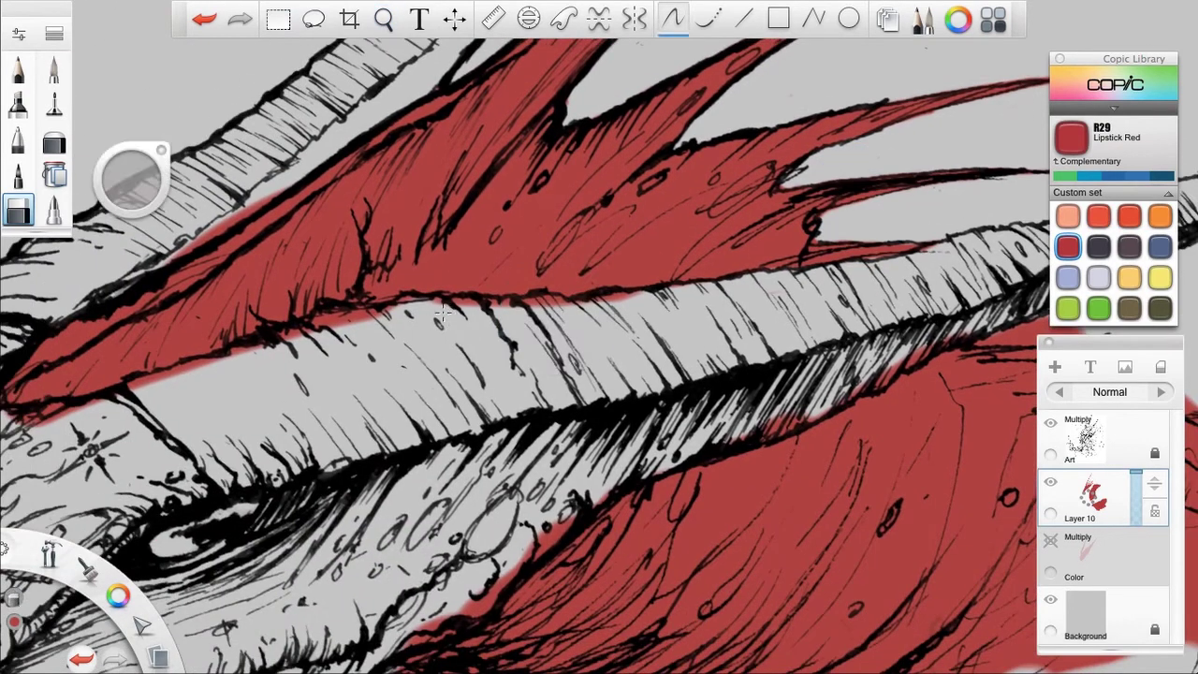
{"action": "left_click_drag", "start_coordinate": [505, 306], "coordinate": [620, 300]}
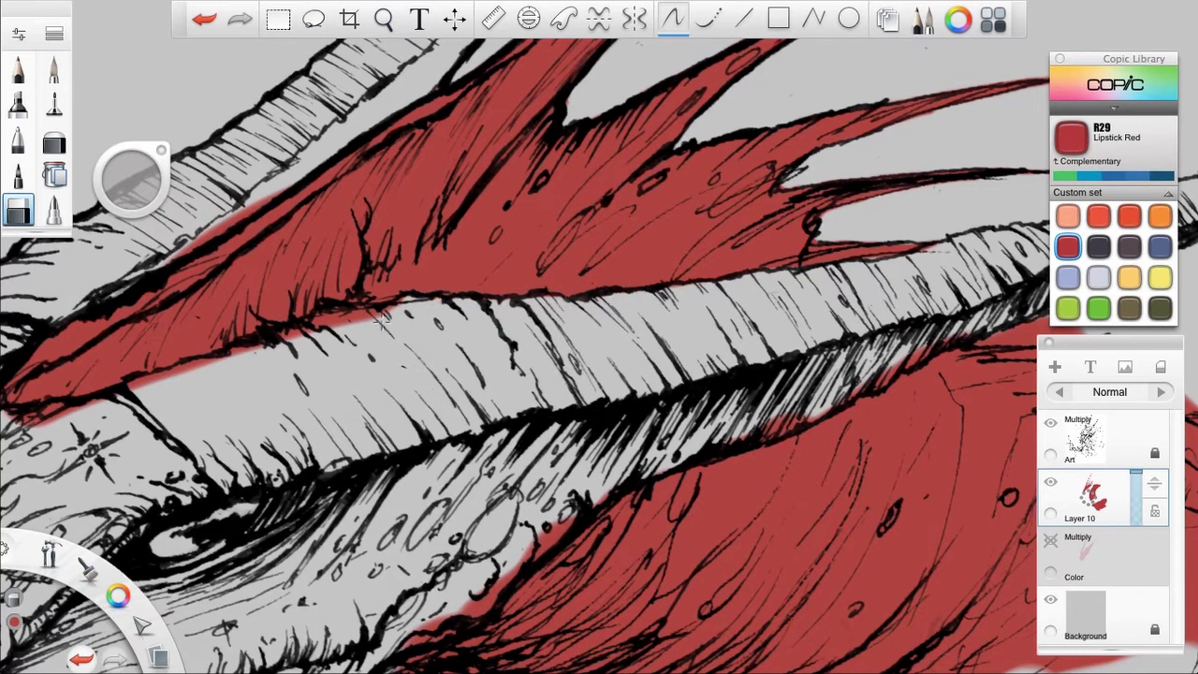
{"action": "left_click_drag", "start_coordinate": [381, 320], "coordinate": [390, 312]}
{"action": "left_click_drag", "start_coordinate": [268, 347], "coordinate": [238, 354]}
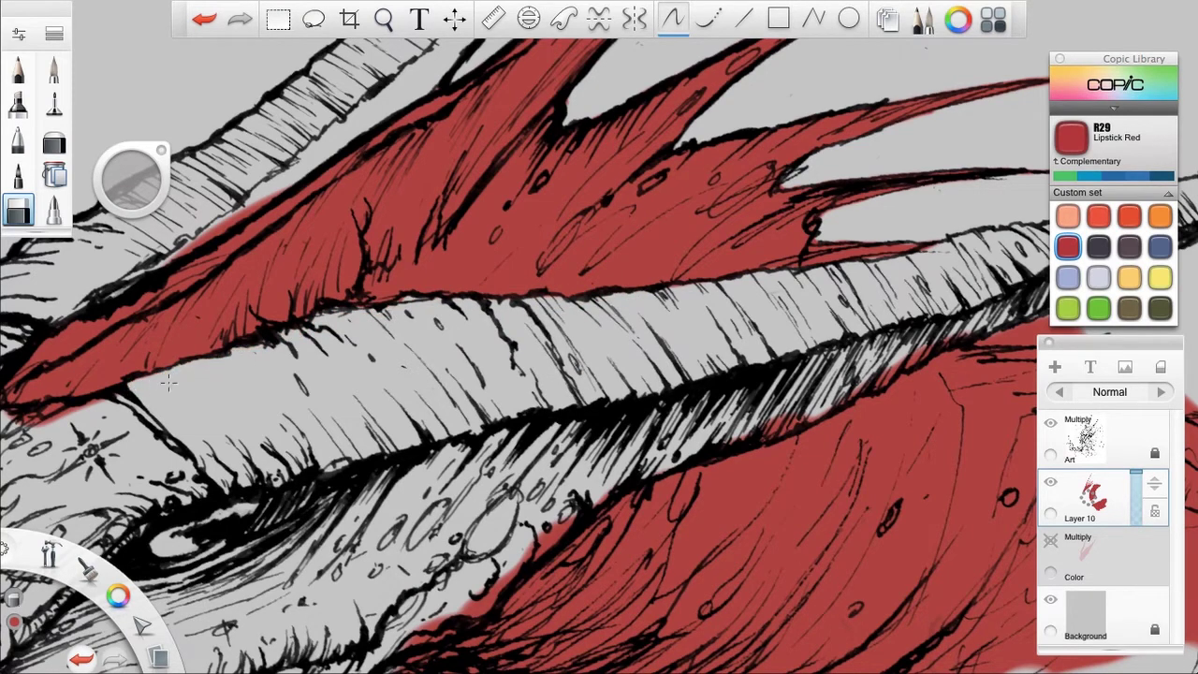
{"action": "left_click_drag", "start_coordinate": [169, 382], "coordinate": [506, 297]}
{"action": "left_click_drag", "start_coordinate": [348, 341], "coordinate": [428, 323]}
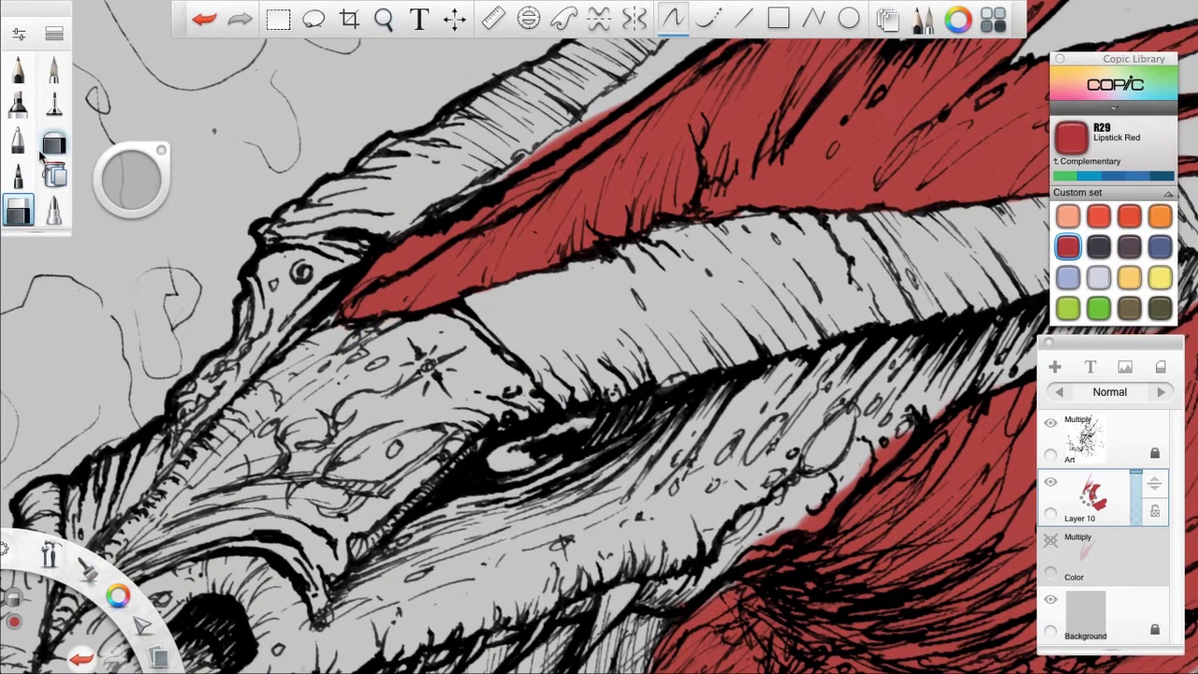
Step: Paint the narrow tip at the frill's base red with a smaller brush
{"action": "left_click", "coordinate": [54, 105]}
{"action": "key", "text": "["}
{"action": "left_click_drag", "start_coordinate": [324, 325], "coordinate": [335, 316]}
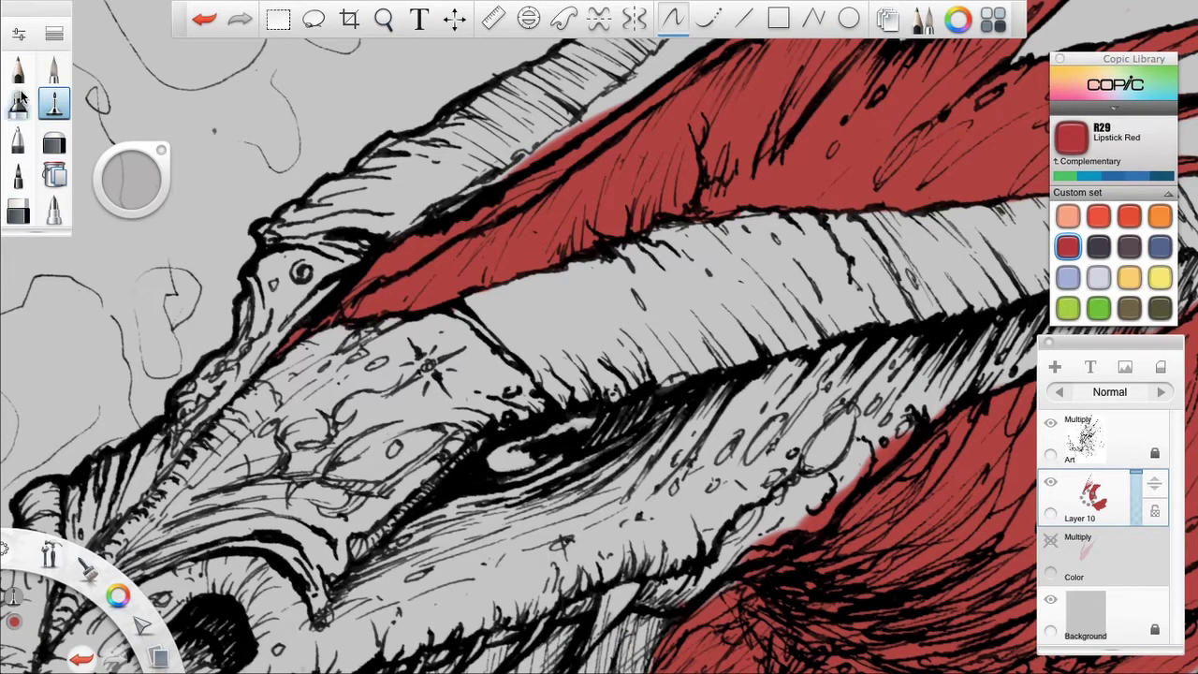
Step: Erase the red spill along the frill's upper edge beside the far horn
{"action": "left_click", "coordinate": [54, 71]}
{"action": "mouse_move", "coordinate": [801, 416]}
{"action": "left_mouse_down"}
{"action": "mouse_move", "coordinate": [620, 411]}
{"action": "mouse_move", "coordinate": [576, 493]}
{"action": "left_mouse_up"}
{"action": "left_click", "coordinate": [18, 210]}
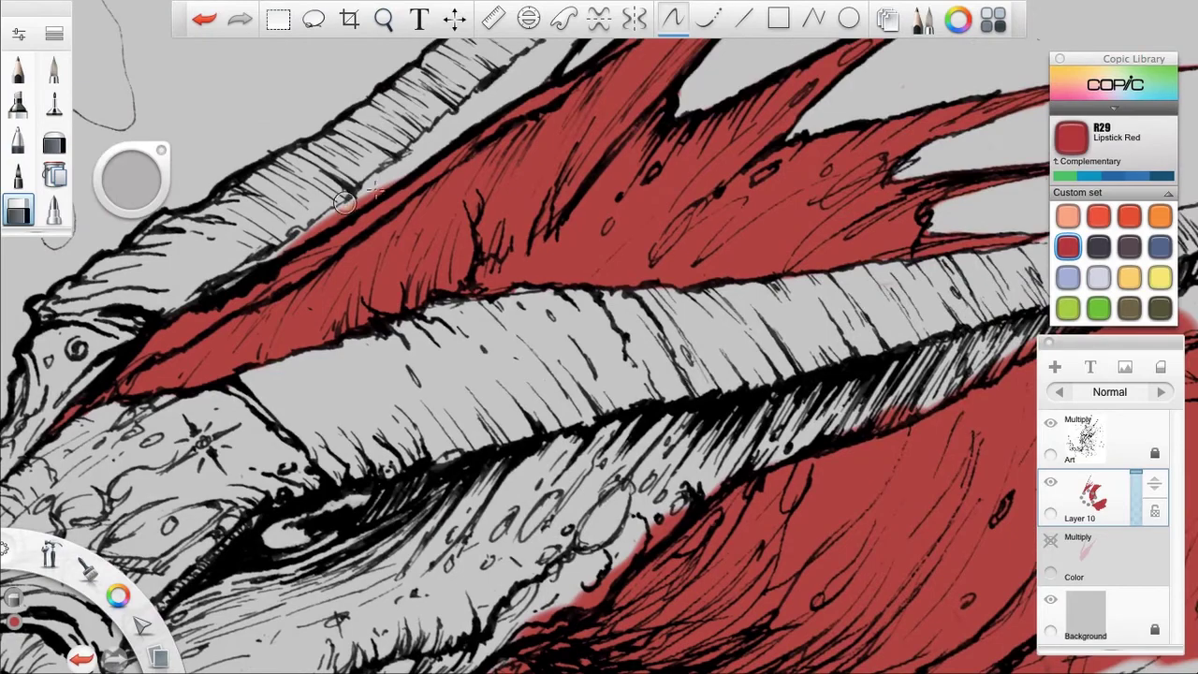
{"action": "left_click_drag", "start_coordinate": [342, 211], "coordinate": [360, 199]}
Step: Erase the red from the hatched underside of the large horn above the neck
{"action": "key", "text": "space"}
{"action": "left_click_drag", "start_coordinate": [544, 309], "coordinate": [666, 463]}
{"action": "left_click_drag", "start_coordinate": [789, 500], "coordinate": [468, 472]}
{"action": "left_click_drag", "start_coordinate": [396, 367], "coordinate": [531, 234]}
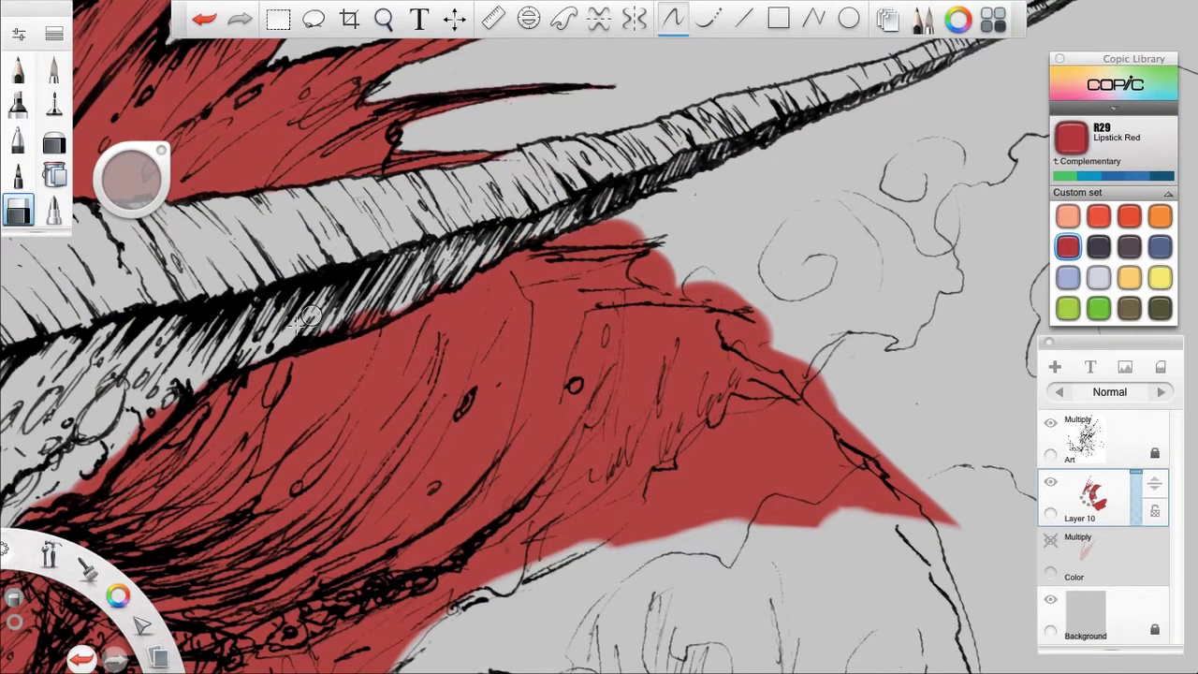
{"action": "left_click_drag", "start_coordinate": [314, 332], "coordinate": [374, 306]}
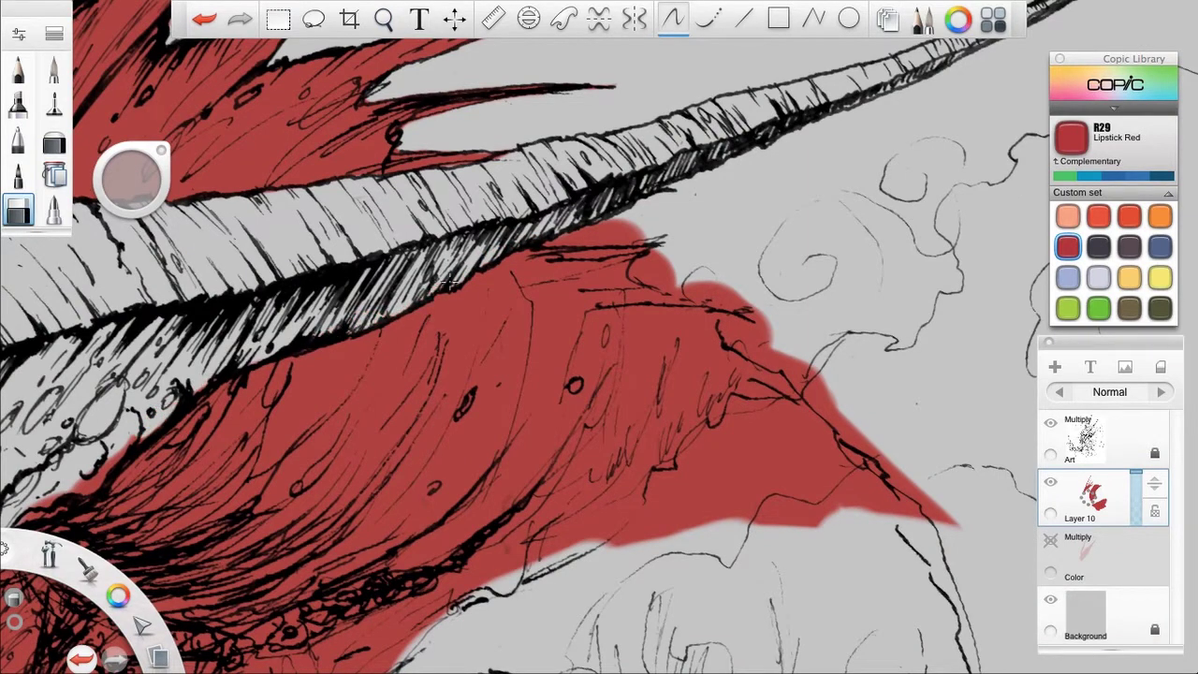
Step: Erase the red spill along the back of the cheek where it meets the neck
{"action": "left_click", "coordinate": [54, 104]}
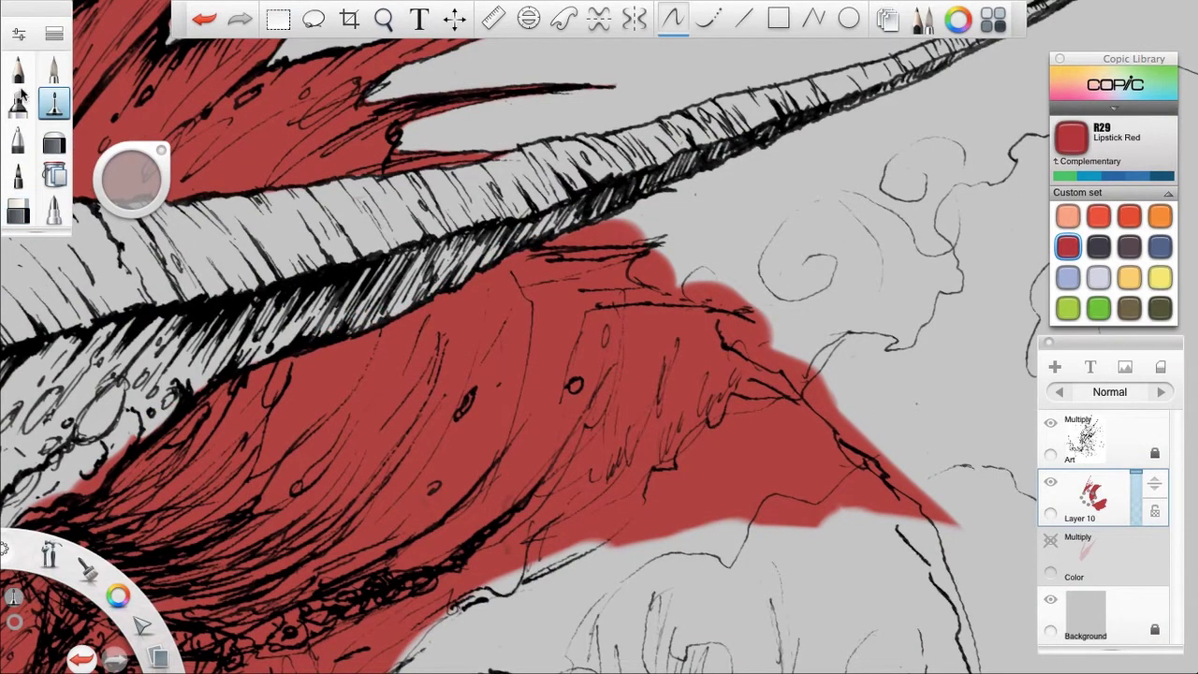
{"action": "left_click", "coordinate": [18, 210]}
{"action": "left_click_drag", "start_coordinate": [103, 468], "coordinate": [117, 459]}
{"action": "mouse_move", "coordinate": [304, 491]}
{"action": "left_mouse_down"}
{"action": "mouse_move", "coordinate": [520, 395]}
{"action": "mouse_move", "coordinate": [733, 275]}
{"action": "left_mouse_up"}
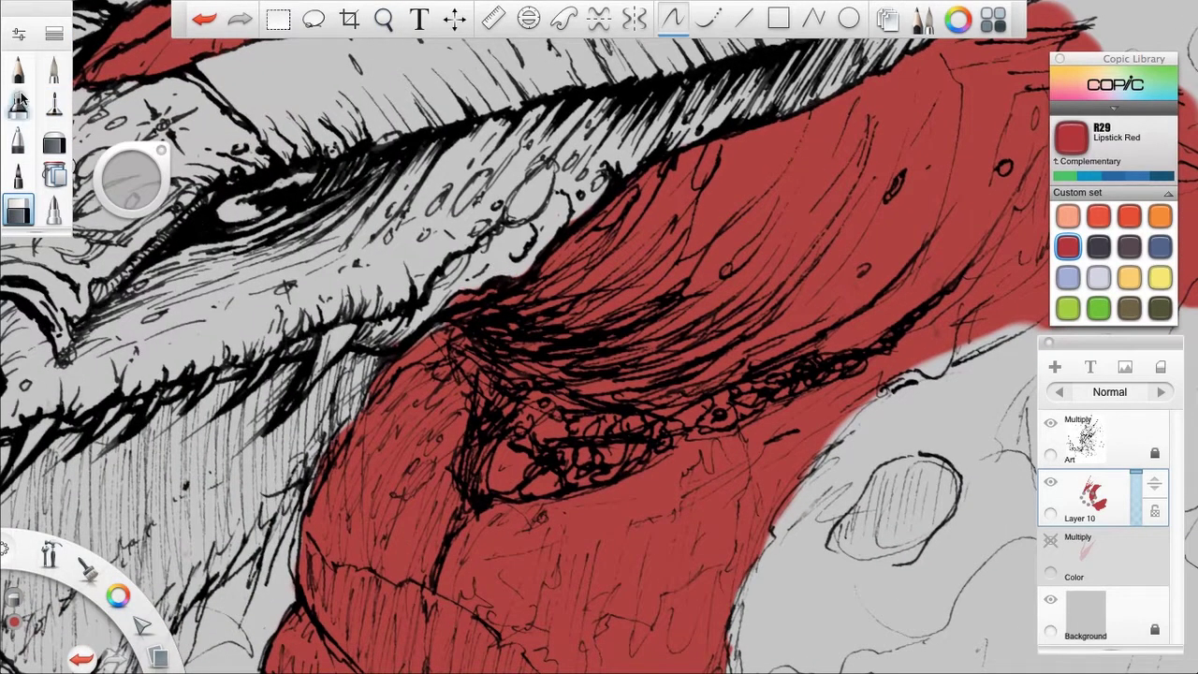
Step: Show the hidden Color layer, make it active and add a new layer above it
{"action": "key", "text": "e"}
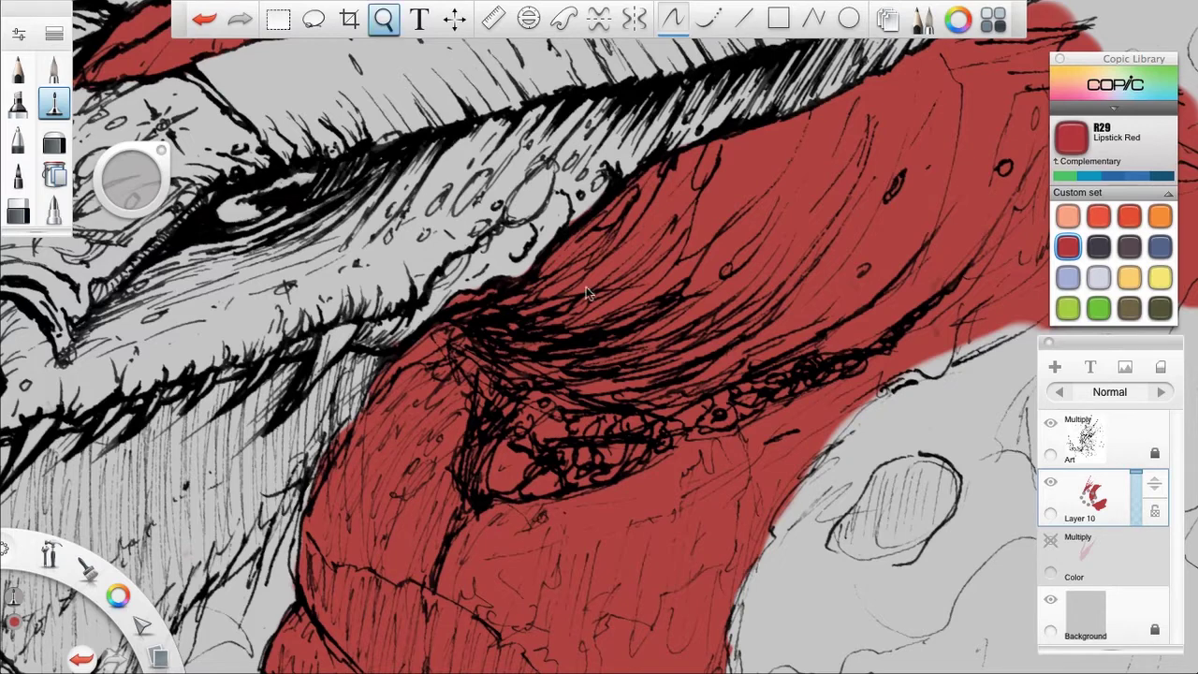
{"action": "left_click_drag", "start_coordinate": [796, 311], "coordinate": [406, 496]}
{"action": "left_click", "coordinate": [18, 208]}
{"action": "mouse_move", "coordinate": [583, 208]}
{"action": "left_mouse_down"}
{"action": "mouse_move", "coordinate": [681, 199]}
{"action": "mouse_move", "coordinate": [677, 235]}
{"action": "mouse_move", "coordinate": [807, 287]}
{"action": "mouse_move", "coordinate": [784, 310]}
{"action": "mouse_move", "coordinate": [831, 335]}
{"action": "mouse_move", "coordinate": [978, 482]}
{"action": "mouse_move", "coordinate": [828, 473]}
{"action": "left_mouse_up"}
{"action": "left_click_drag", "start_coordinate": [578, 490], "coordinate": [632, 401]}
{"action": "mouse_move", "coordinate": [644, 464]}
{"action": "left_mouse_down"}
{"action": "mouse_move", "coordinate": [722, 457]}
{"action": "mouse_move", "coordinate": [698, 350]}
{"action": "mouse_move", "coordinate": [702, 359]}
{"action": "mouse_move", "coordinate": [829, 272]}
{"action": "left_mouse_up"}
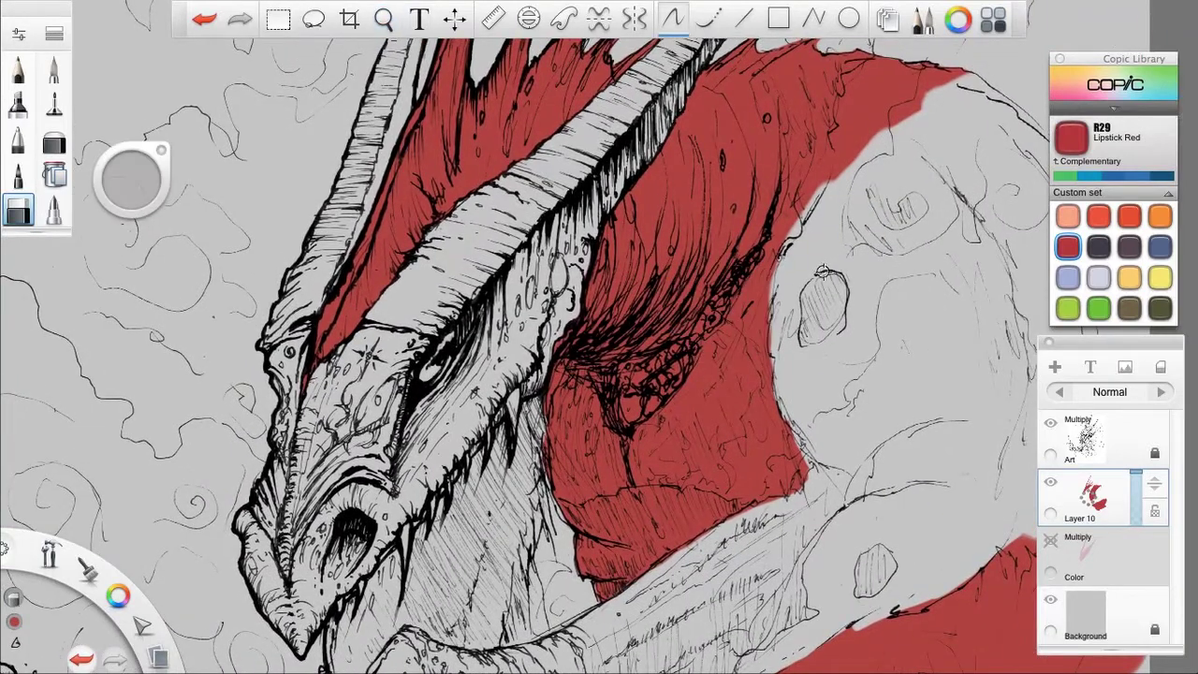
{"action": "left_click_drag", "start_coordinate": [1097, 562], "coordinate": [1062, 557]}
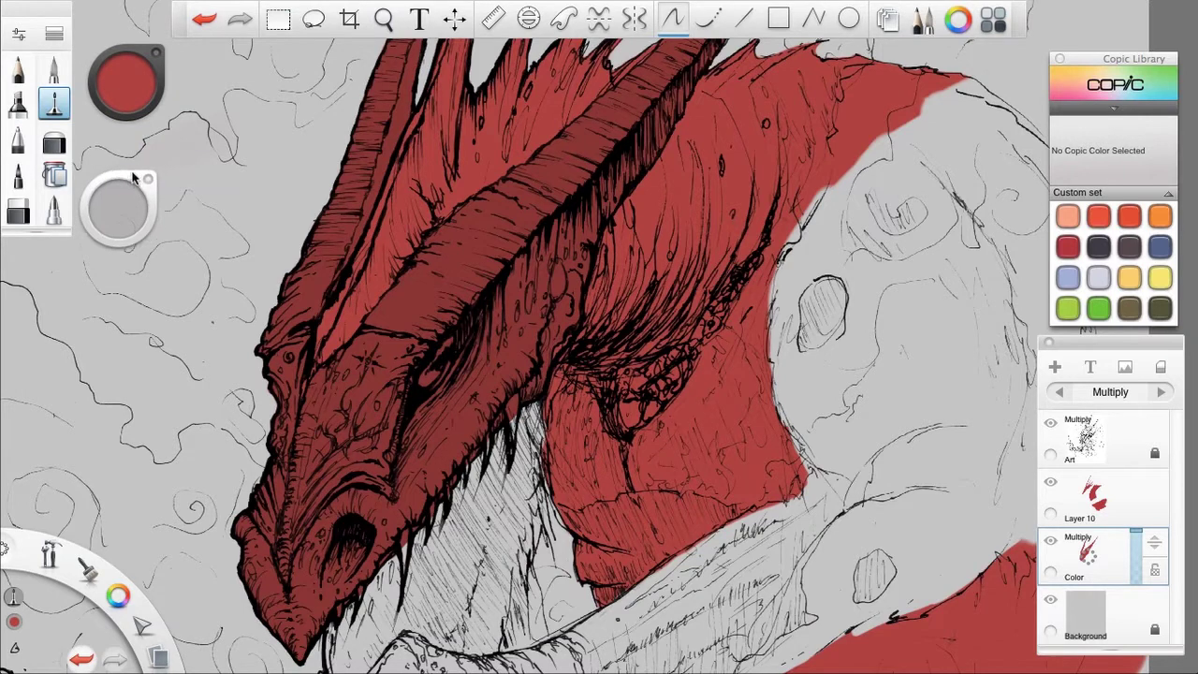
{"action": "left_click_drag", "start_coordinate": [1088, 556], "coordinate": [1093, 478]}
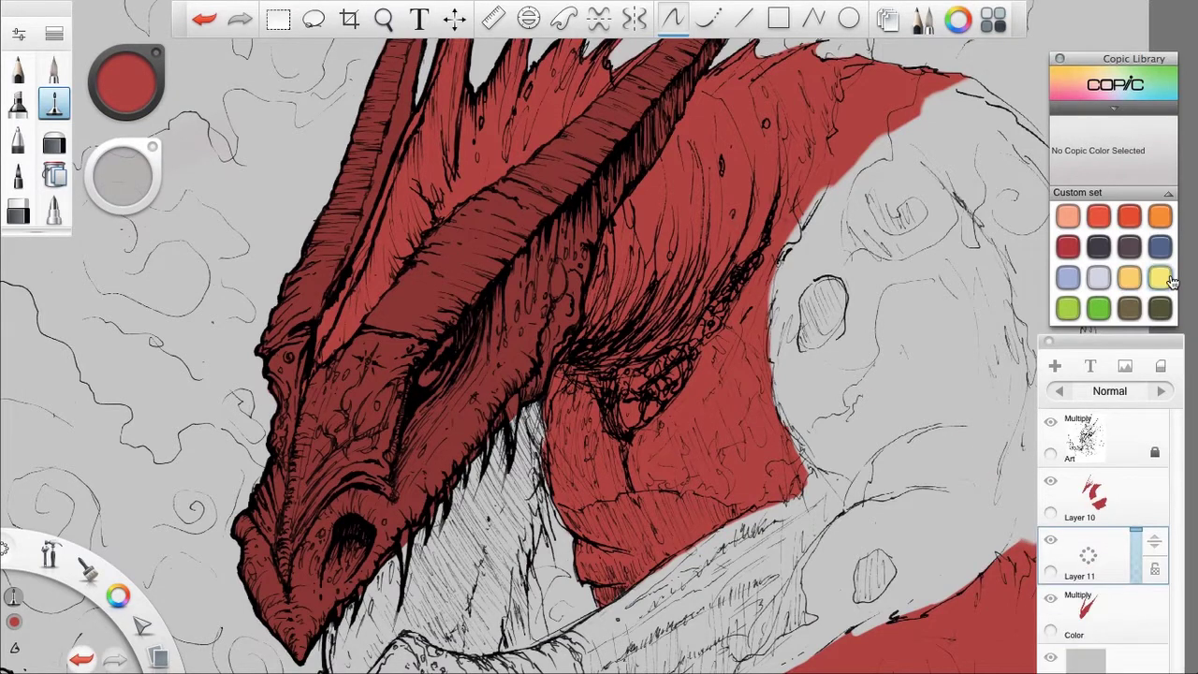
Step: Pick the Copic colour E55 Light Camel and soften it to a pale beige
{"action": "left_click", "coordinate": [1114, 112]}
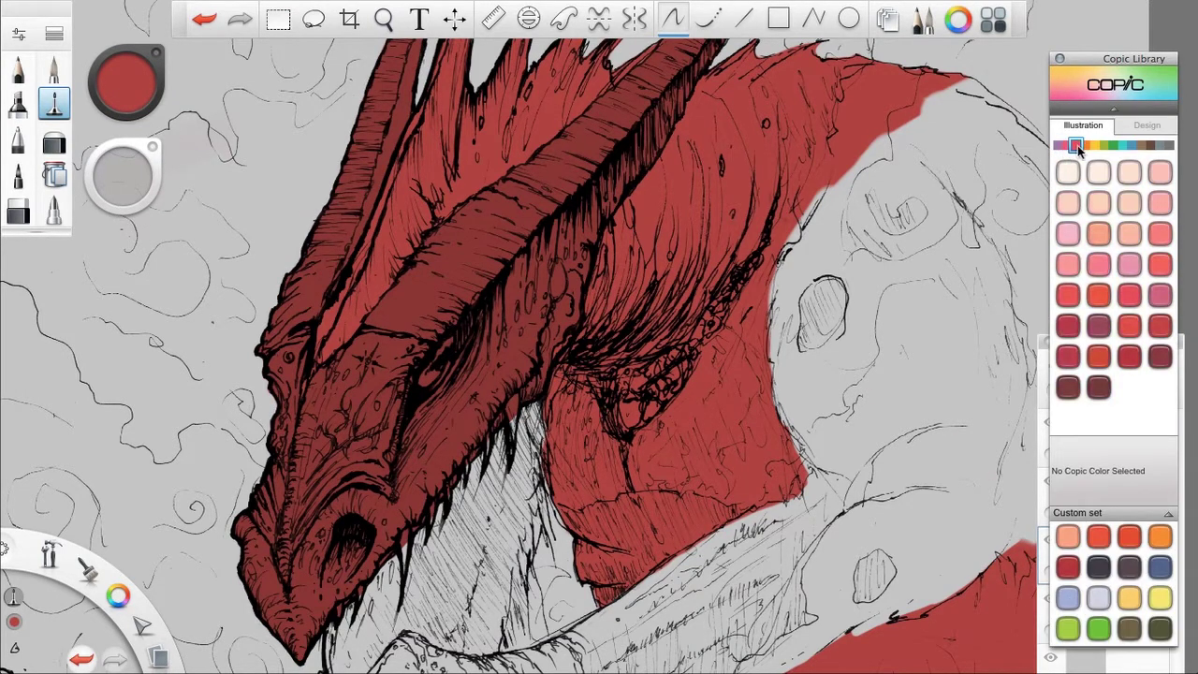
{"action": "left_click", "coordinate": [1161, 146]}
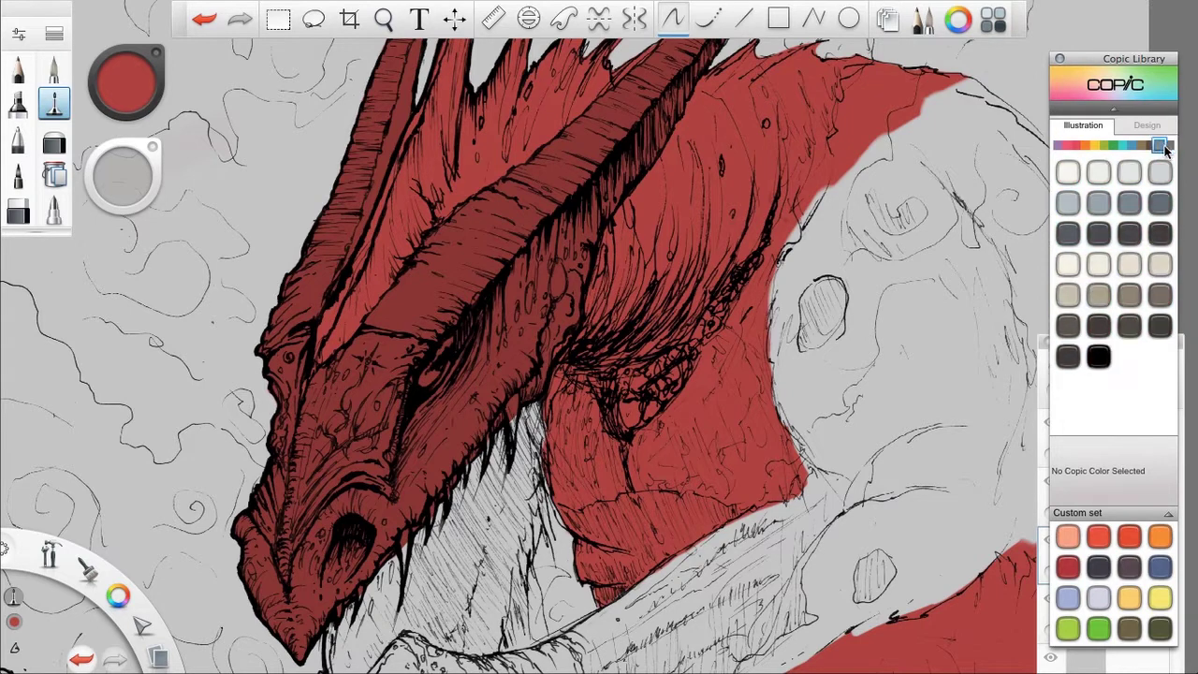
{"action": "left_click", "coordinate": [1151, 146]}
{"action": "left_click", "coordinate": [1160, 172]}
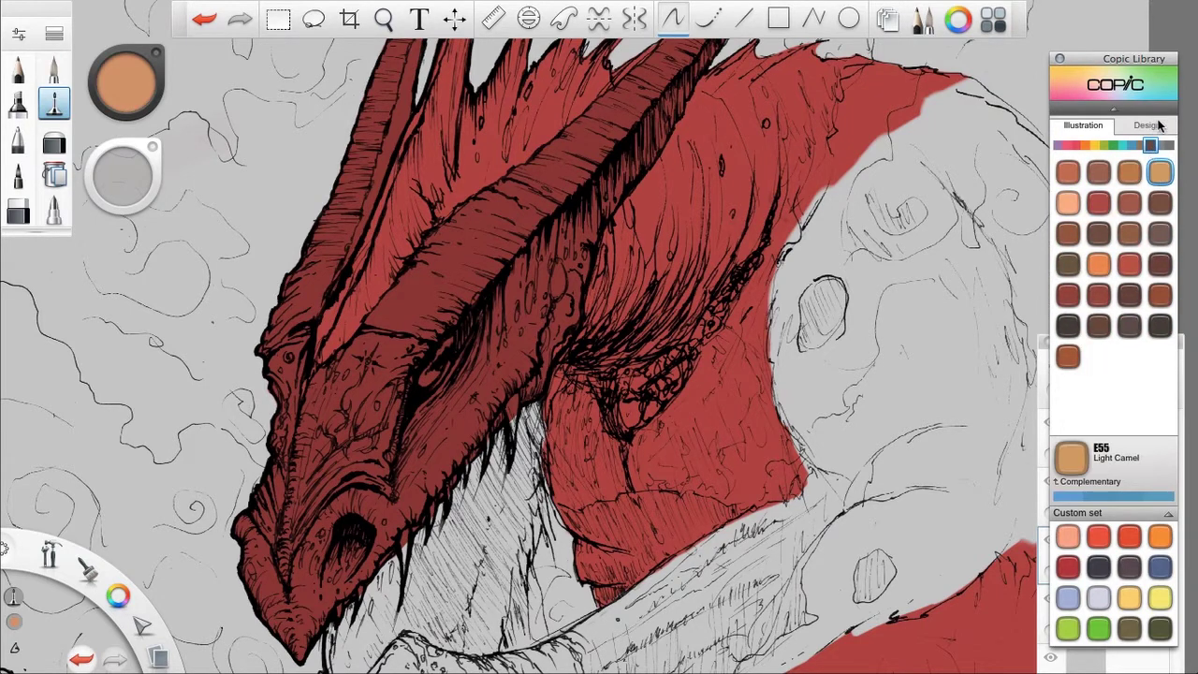
{"action": "left_click", "coordinate": [1114, 109]}
{"action": "left_click", "coordinate": [144, 67]}
{"action": "left_click", "coordinate": [126, 65]}
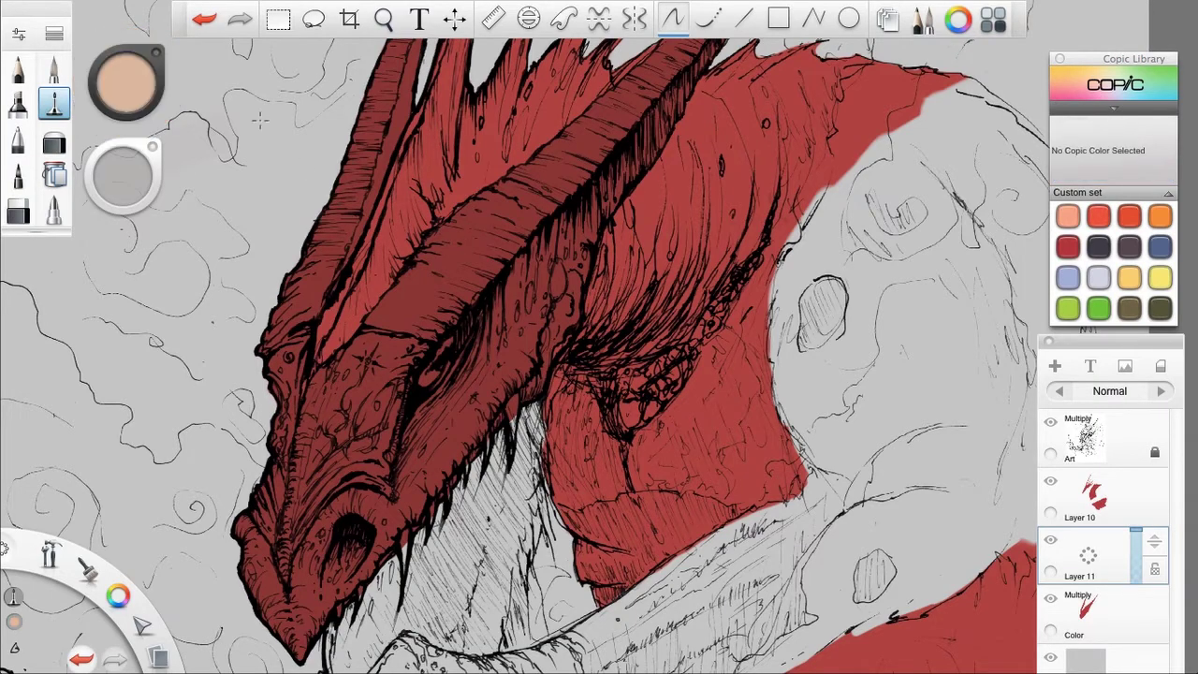
Step: Deepen the beige to a warmer tan and paint the teeth along the dragon's upper jaw
{"action": "key", "text": "space"}
{"action": "left_click_drag", "start_coordinate": [539, 438], "coordinate": [616, 296]}
{"action": "mouse_move", "coordinate": [511, 284]}
{"action": "left_mouse_down"}
{"action": "mouse_move", "coordinate": [628, 241]}
{"action": "mouse_move", "coordinate": [750, 305]}
{"action": "left_mouse_up"}
{"action": "left_click_drag", "start_coordinate": [122, 176], "coordinate": [106, 194]}
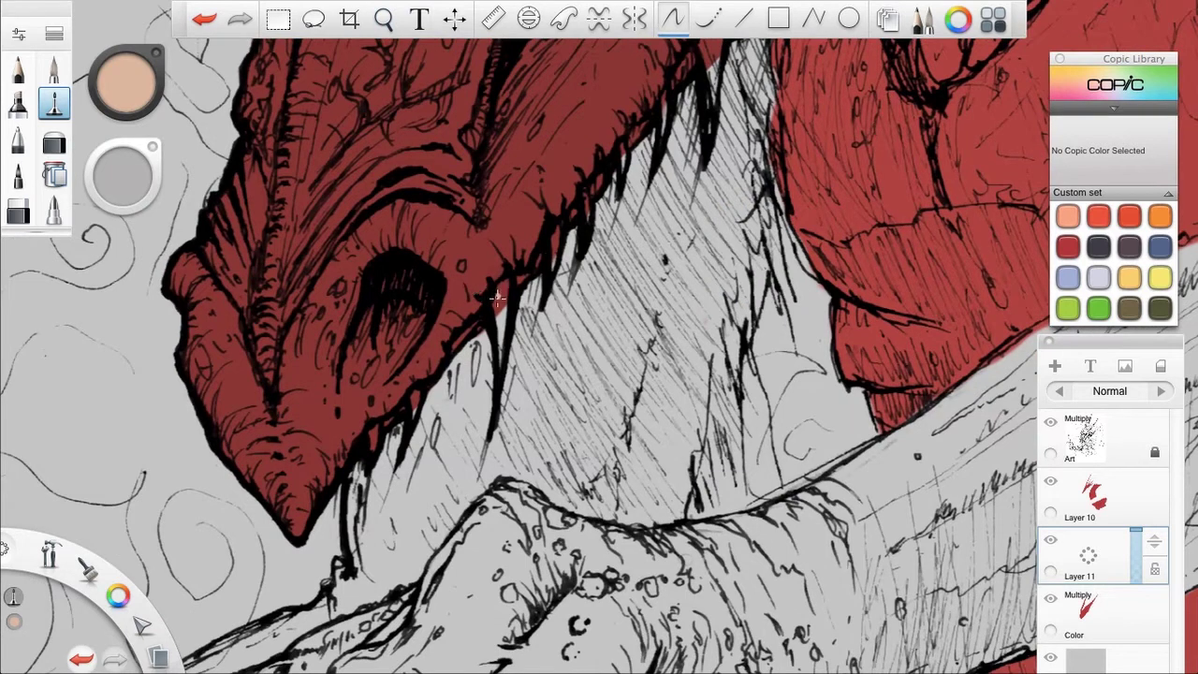
{"action": "left_click", "coordinate": [133, 91]}
{"action": "left_click", "coordinate": [126, 70]}
{"action": "left_click_drag", "start_coordinate": [499, 305], "coordinate": [506, 292]}
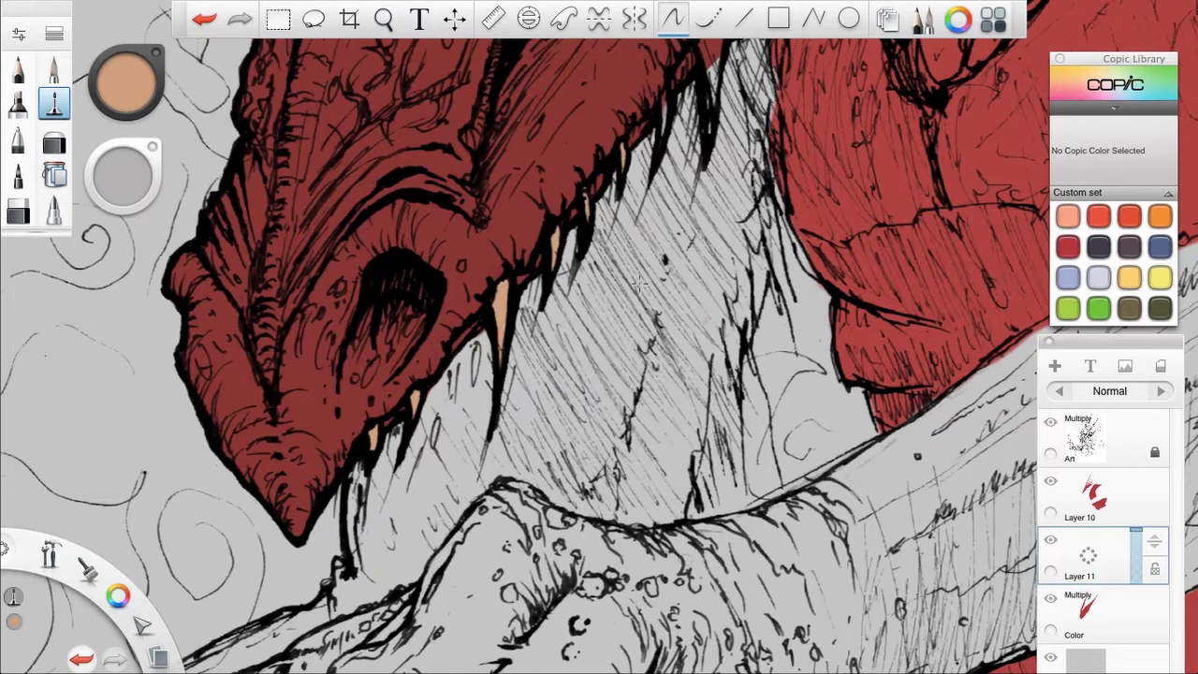
{"action": "scroll", "coordinate": [640, 283], "scroll_direction": "up", "scroll_amount": 2}
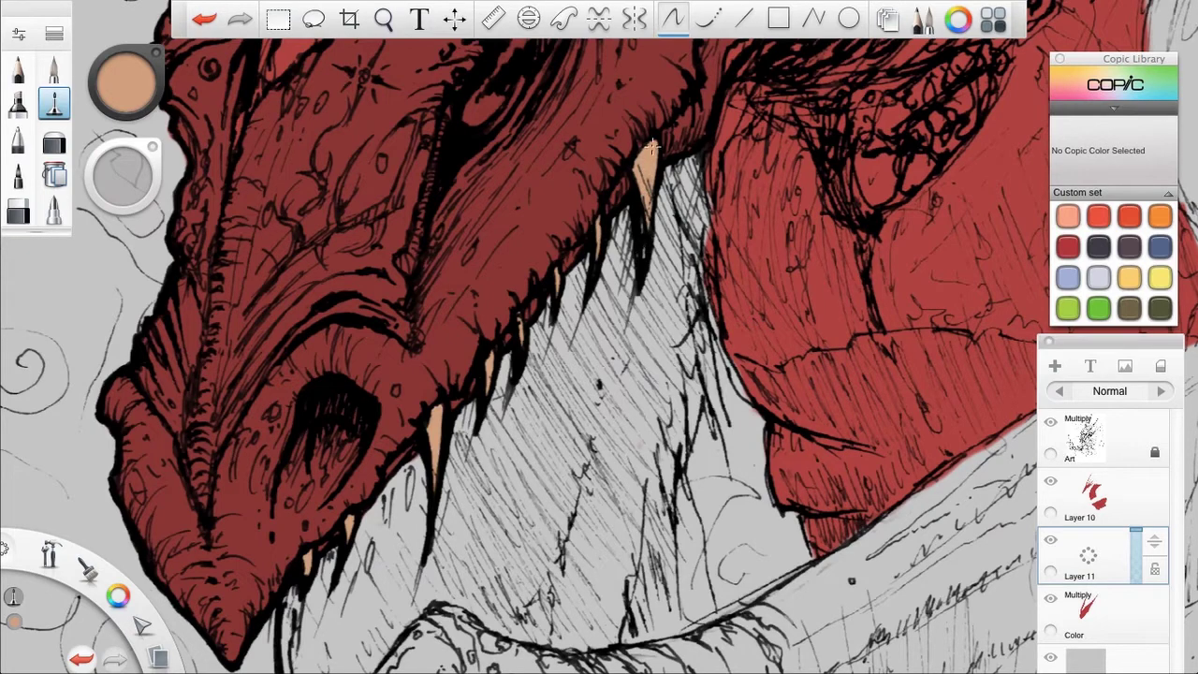
Step: Merge the teeth layer, Layer 11, down into the Color layer
{"action": "key", "text": "space"}
{"action": "left_click_drag", "start_coordinate": [645, 409], "coordinate": [776, 304]}
{"action": "left_click_drag", "start_coordinate": [1091, 566], "coordinate": [1089, 602]}
{"action": "key", "text": "space"}
{"action": "left_click_drag", "start_coordinate": [619, 266], "coordinate": [581, 309]}
{"action": "left_click_drag", "start_coordinate": [847, 288], "coordinate": [786, 392]}
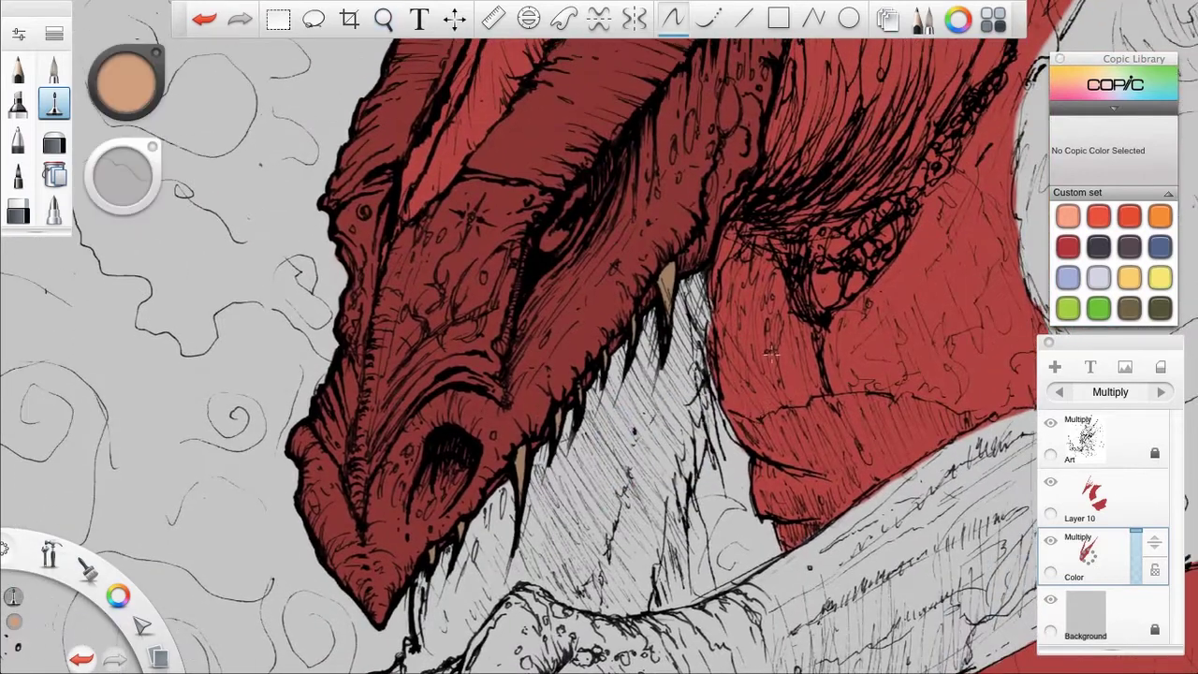
Step: Add two new layers above Color and paint the dragon's eye with Copic B32 Pale Blue
{"action": "key", "text": "space"}
{"action": "left_click_drag", "start_coordinate": [599, 328], "coordinate": [549, 368]}
{"action": "left_click_drag", "start_coordinate": [1088, 559], "coordinate": [1086, 505]}
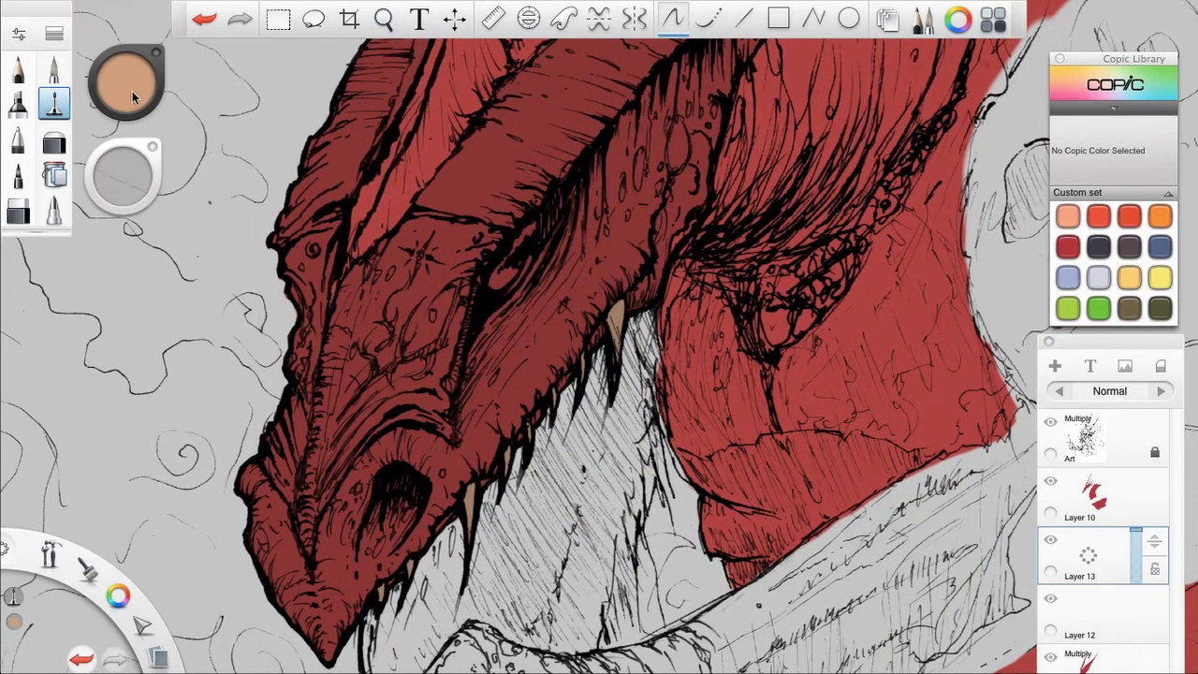
{"action": "left_click", "coordinate": [1109, 111]}
{"action": "left_click", "coordinate": [1162, 145]}
{"action": "left_click", "coordinate": [1127, 145]}
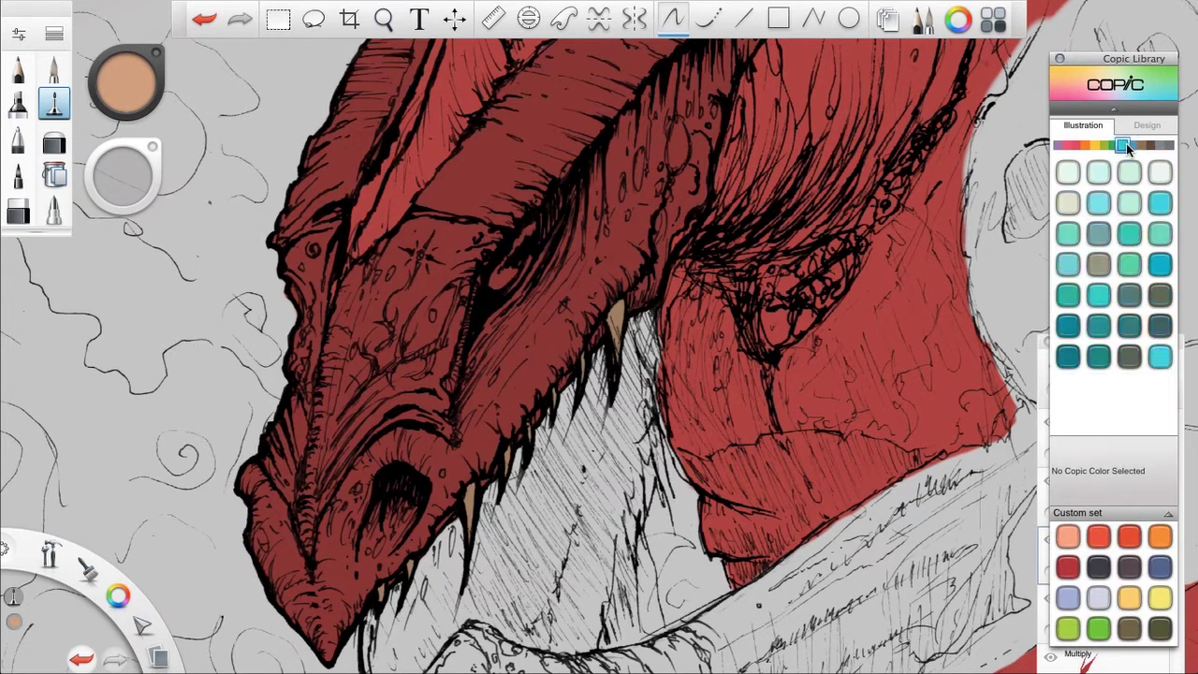
{"action": "left_click", "coordinate": [1130, 144]}
{"action": "left_click", "coordinate": [1129, 234]}
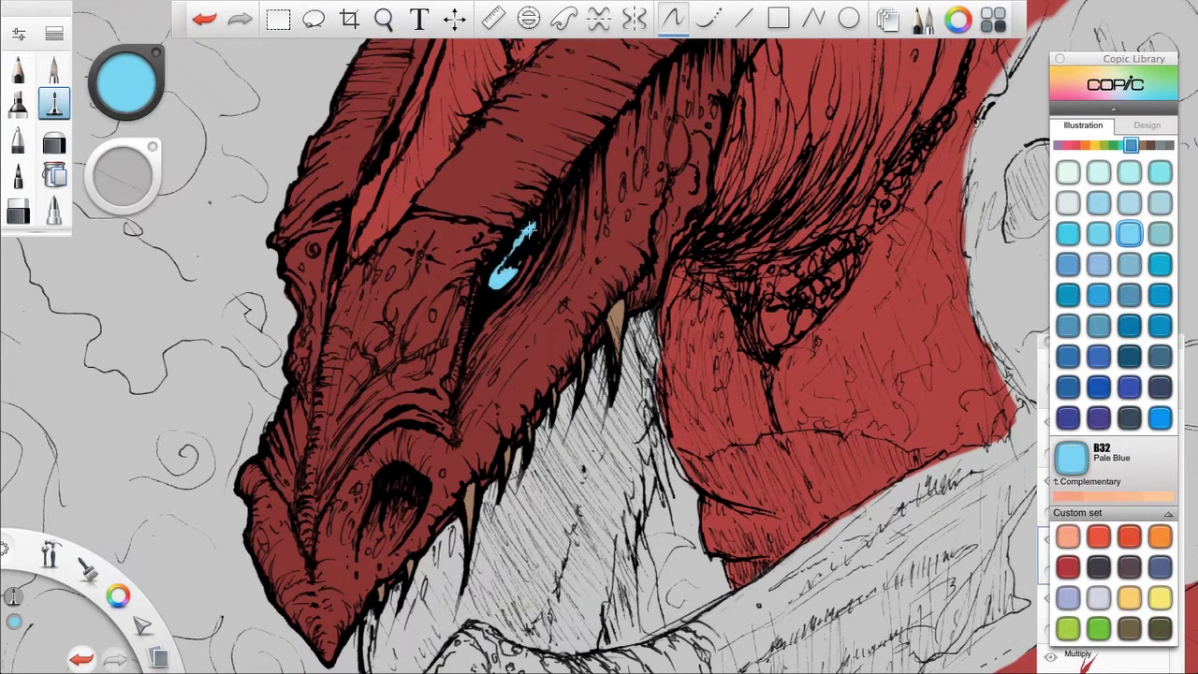
Step: Lock the eye layer's transparency and airbrush a darker teal blue along the eye's edges
{"action": "scroll", "coordinate": [58, 103], "scroll_direction": "up", "scroll_amount": 2}
{"action": "left_click", "coordinate": [56, 72]}
{"action": "left_click_drag", "start_coordinate": [124, 97], "coordinate": [121, 99]}
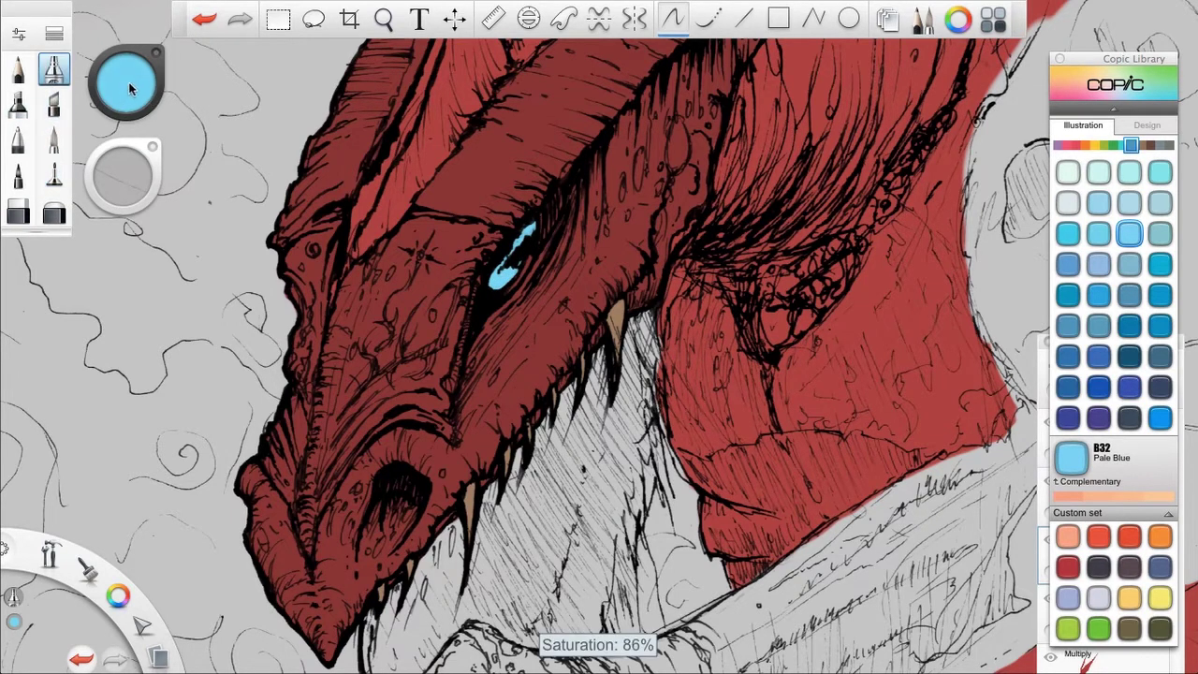
{"action": "left_click", "coordinate": [137, 77]}
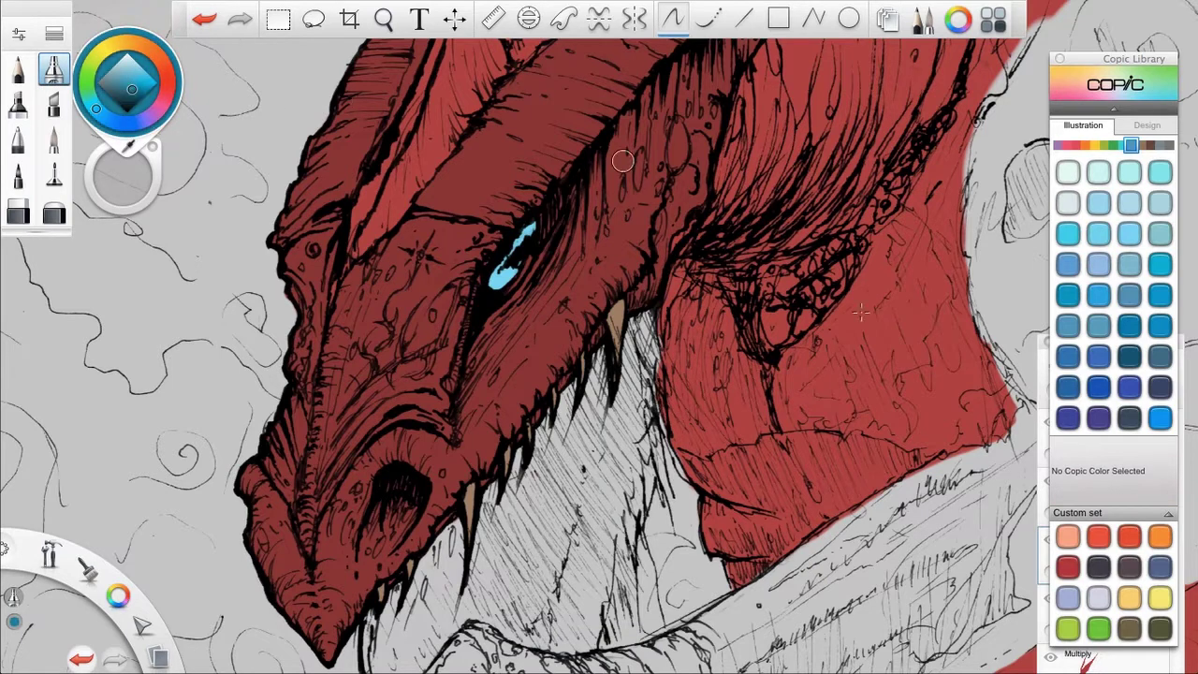
{"action": "left_click", "coordinate": [1115, 110]}
{"action": "left_click", "coordinate": [1088, 558]}
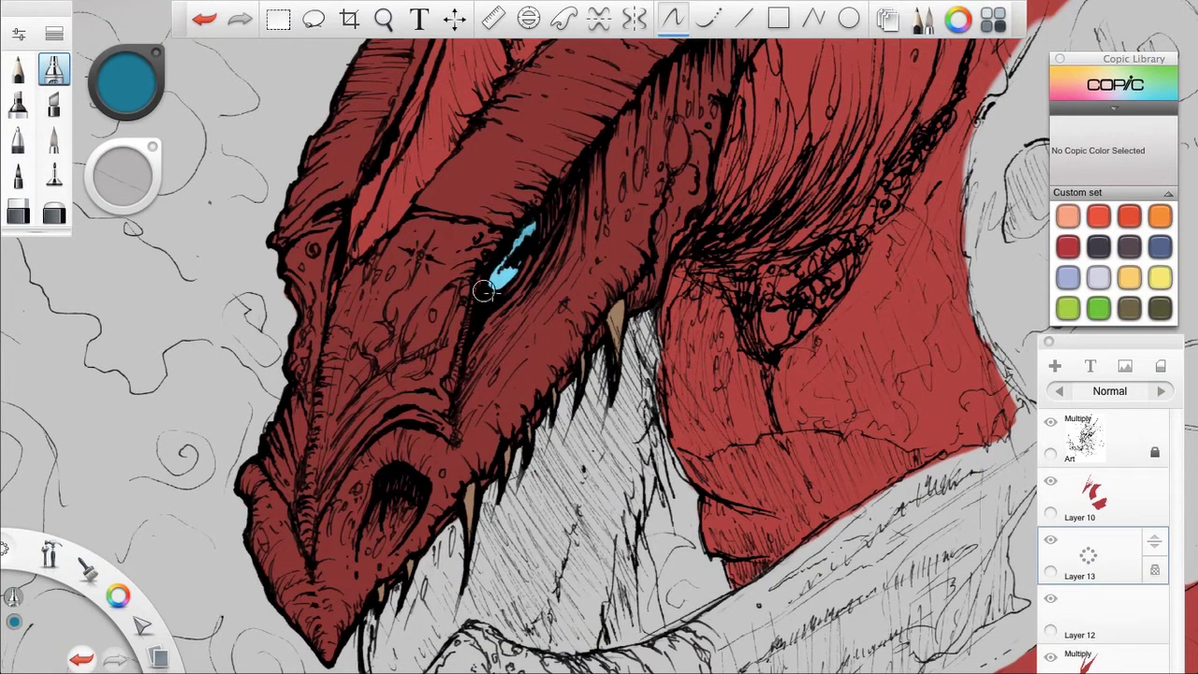
Step: Airbrush dark teal and black shading onto the eye, and merge Layer 13 down into Layer 12
{"action": "left_click", "coordinate": [128, 80]}
{"action": "left_click", "coordinate": [131, 104]}
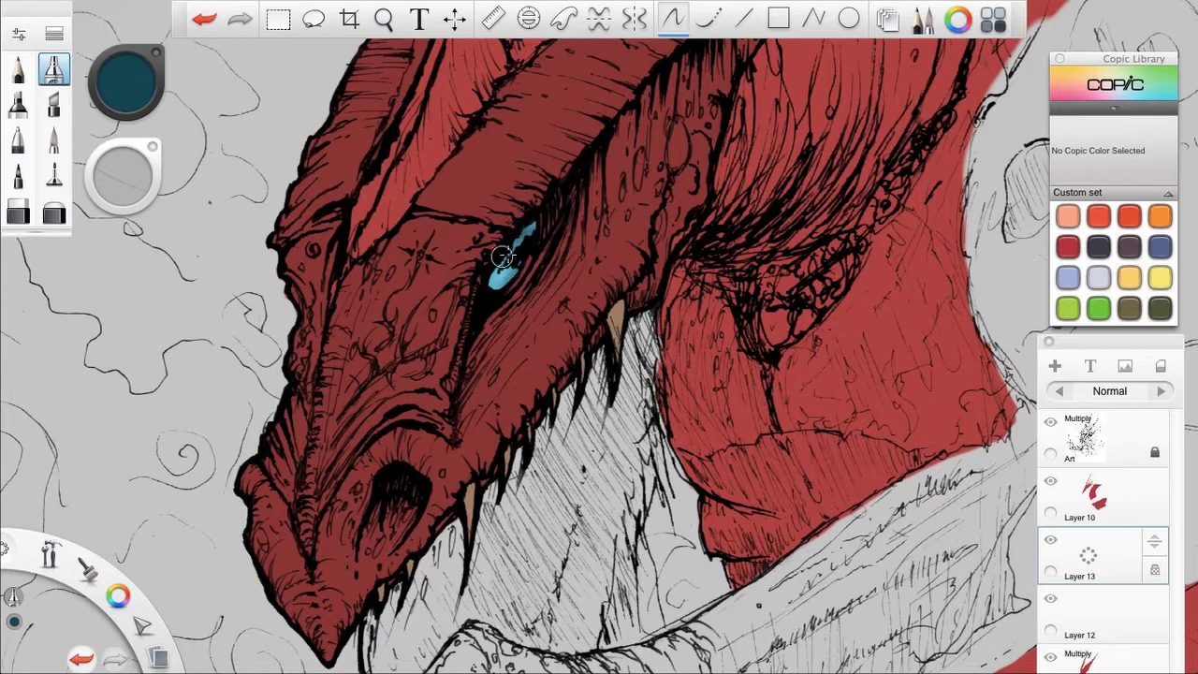
{"action": "left_click", "coordinate": [129, 78]}
{"action": "left_click", "coordinate": [133, 107]}
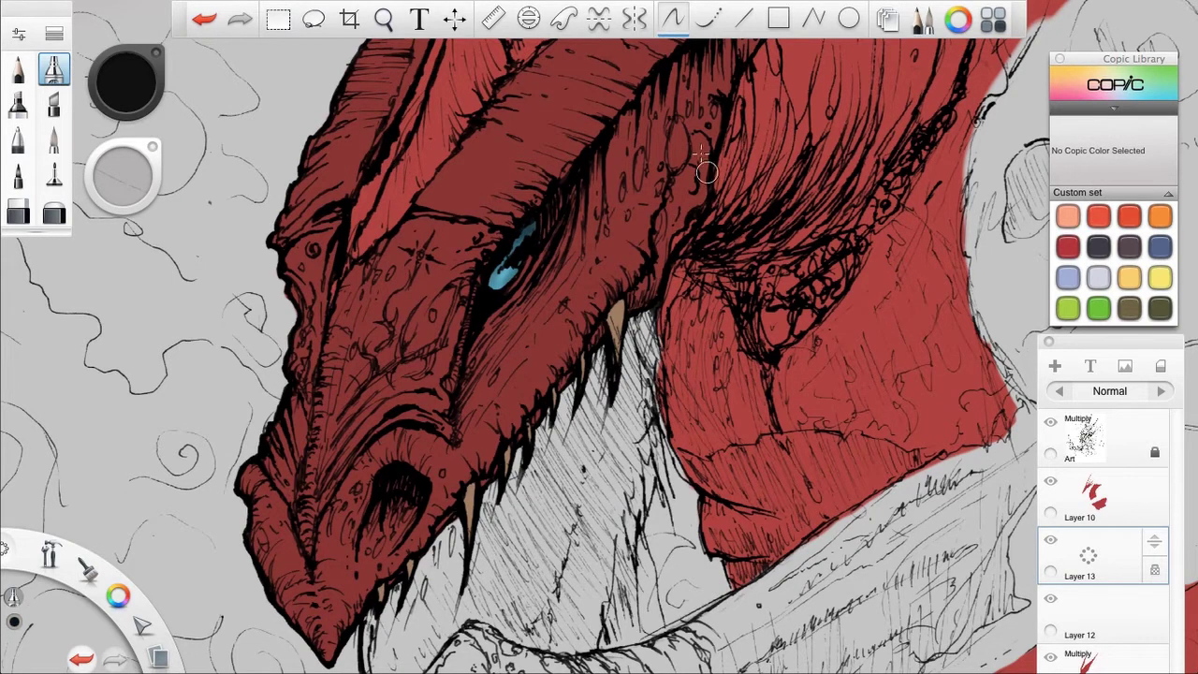
{"action": "left_click_drag", "start_coordinate": [1091, 565], "coordinate": [1130, 599]}
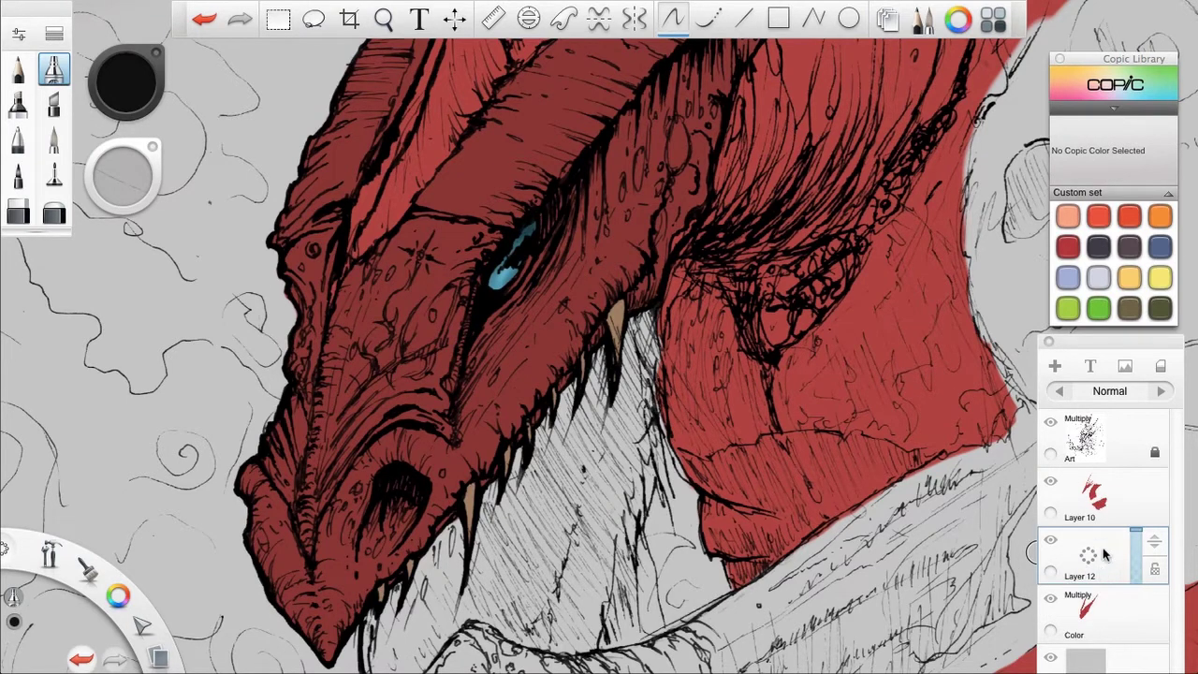
Step: Merge the eye layer, Layer 12, down into the Color layer and add a new layer above it
{"action": "left_click", "coordinate": [1090, 601]}
{"action": "left_click_drag", "start_coordinate": [1091, 566], "coordinate": [1104, 458]}
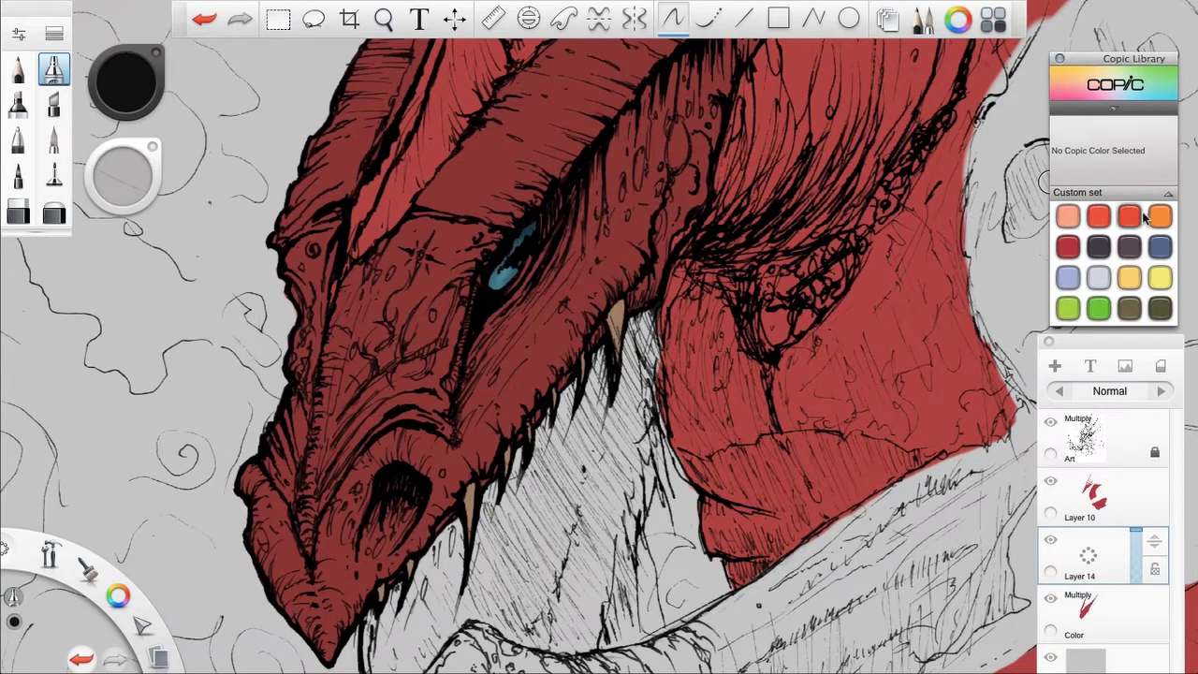
Step: Try airbrushing Copic YG00 Mimosa Yellow over the horn on the new layer, and undo the stroke
{"action": "left_click", "coordinate": [1161, 280]}
{"action": "left_click_drag", "start_coordinate": [107, 173], "coordinate": [236, 141]}
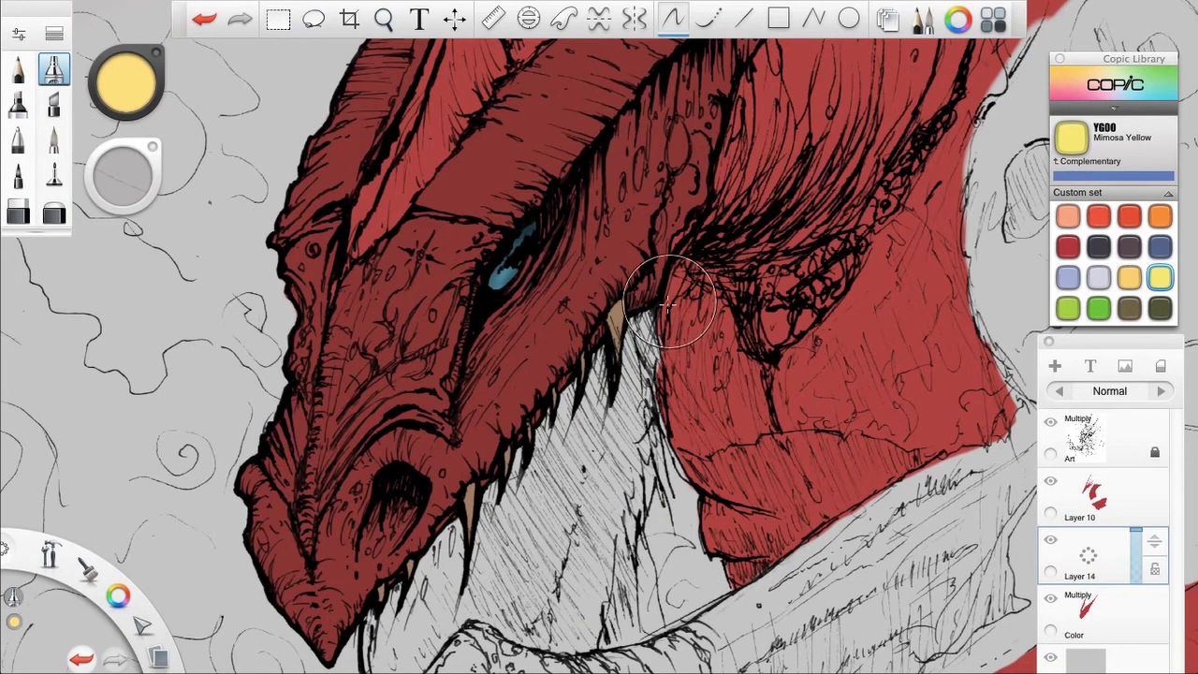
{"action": "key", "text": "space"}
{"action": "left_click_drag", "start_coordinate": [649, 329], "coordinate": [580, 359]}
{"action": "scroll", "coordinate": [579, 359], "scroll_direction": "down", "scroll_amount": 2}
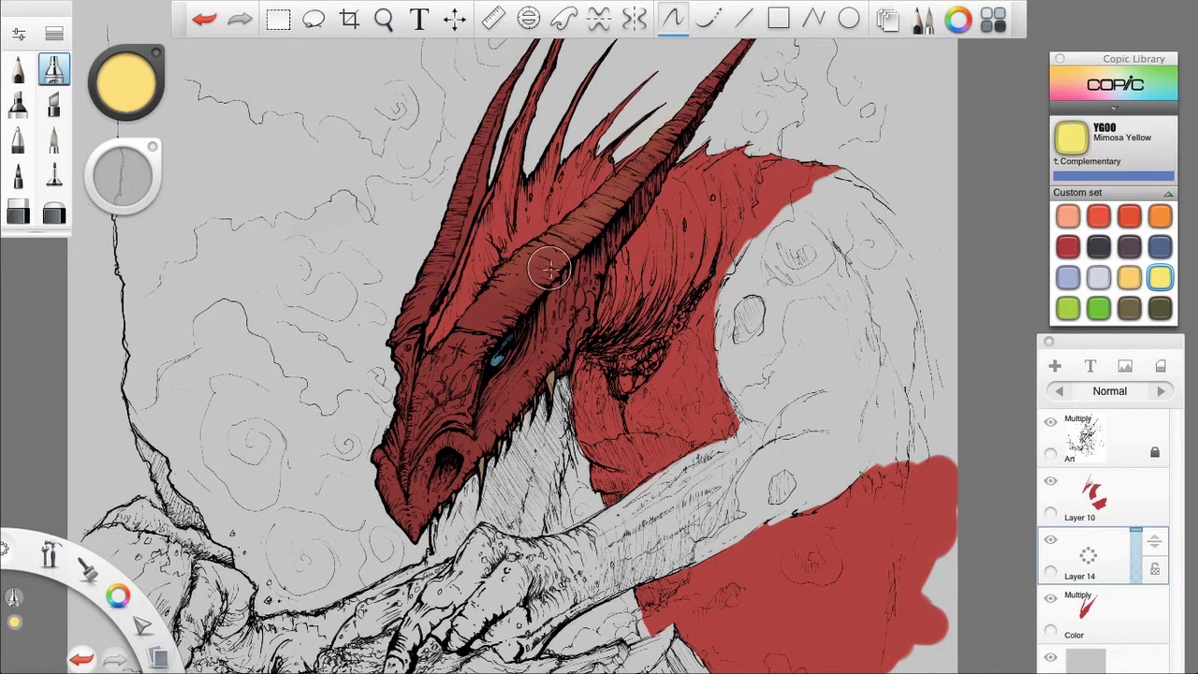
{"action": "key", "text": "ctrl+z"}
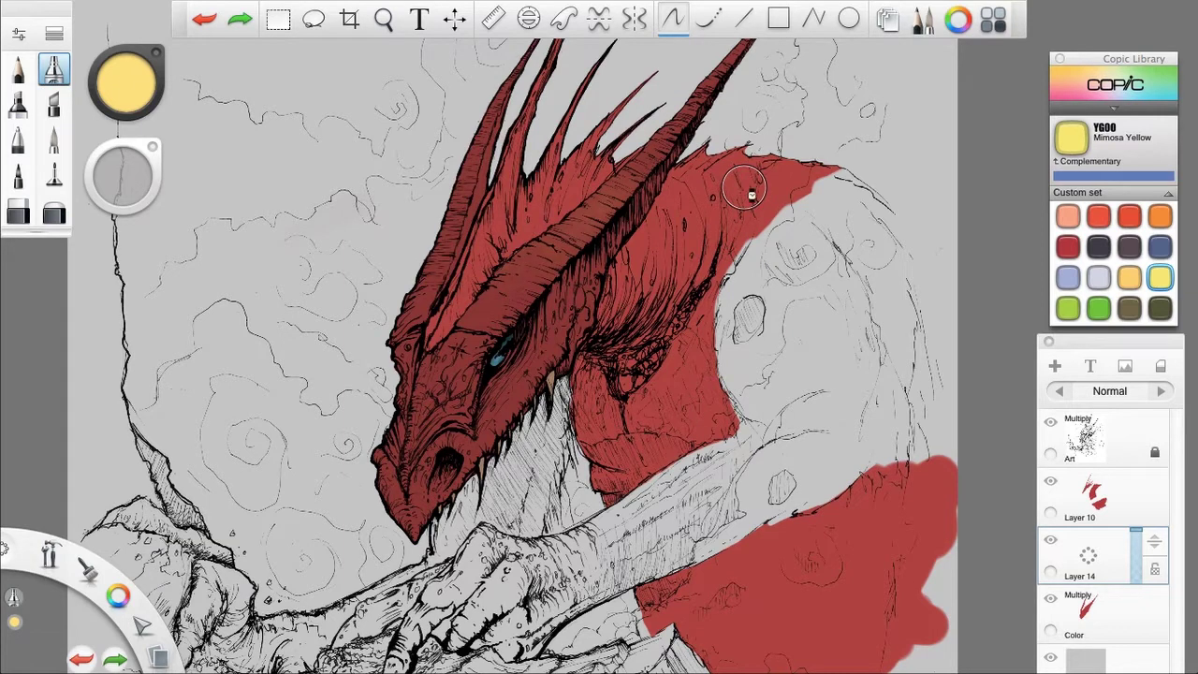
Step: Delete Layer 14 and airbrush the Mimosa Yellow over the horns and face on the transparency-locked Color layer
{"action": "left_click", "coordinate": [1088, 556]}
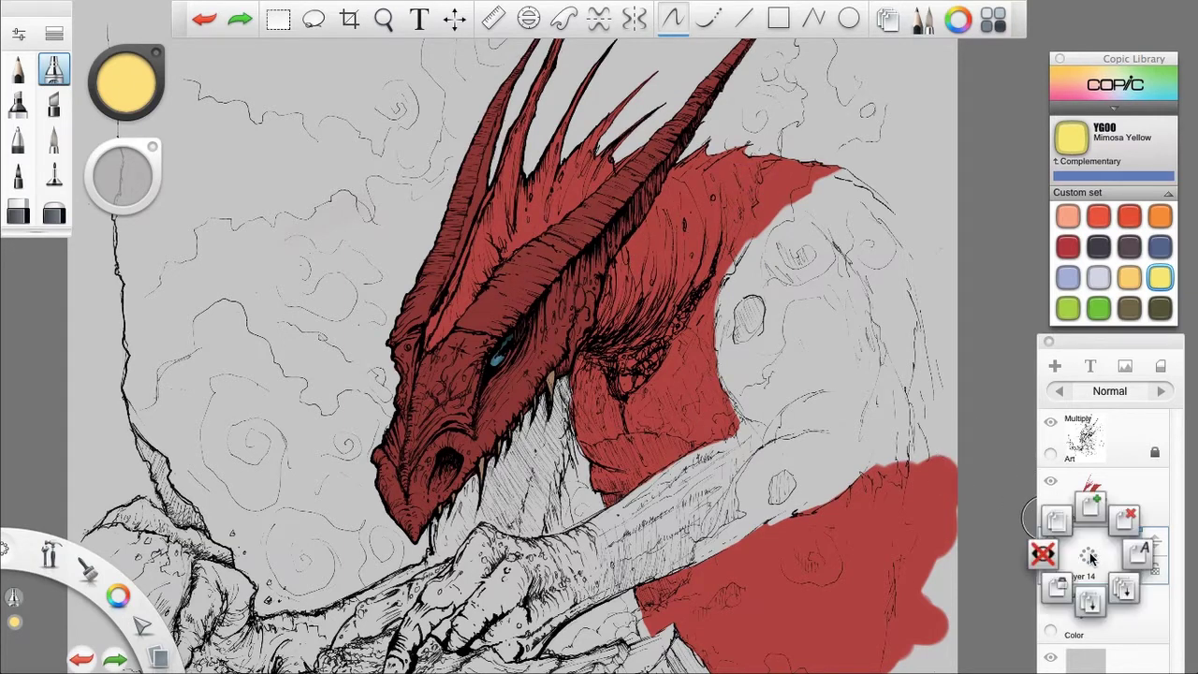
{"action": "left_click", "coordinate": [1127, 517]}
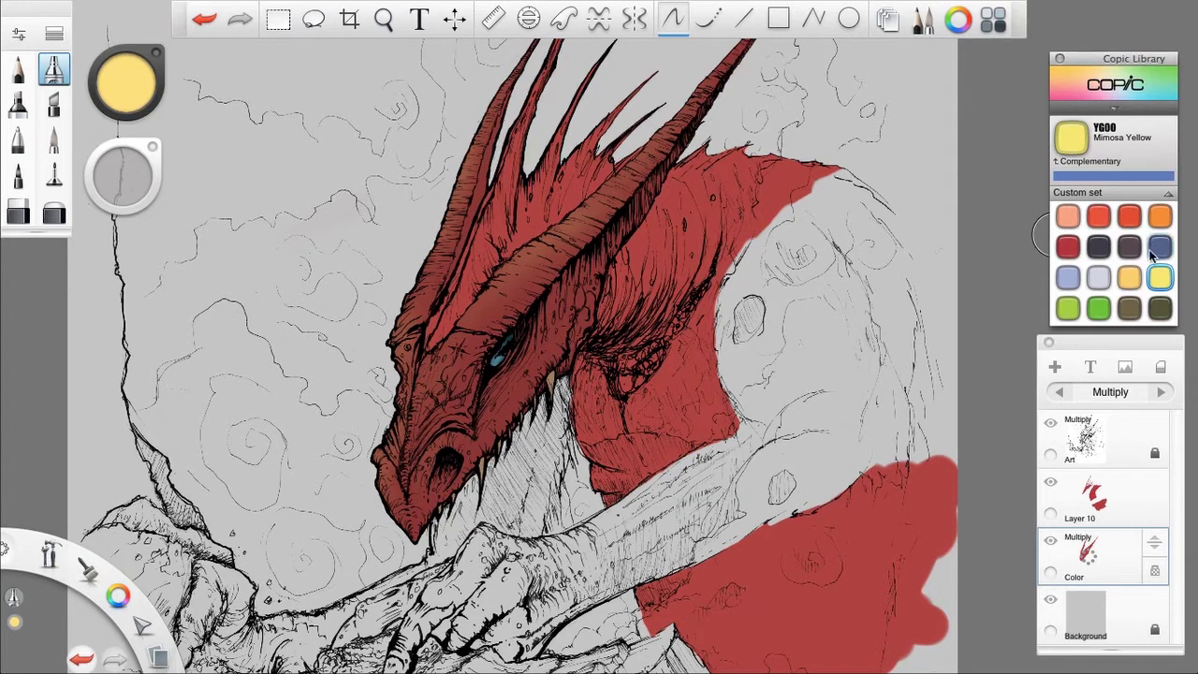
Step: Airbrush Copic B02 Robin's Egg Blue over the shadowed jaw, cheek and horn areas on the Color layer
{"action": "left_click", "coordinate": [1114, 112]}
{"action": "left_click", "coordinate": [1067, 233]}
{"action": "left_click", "coordinate": [1105, 111]}
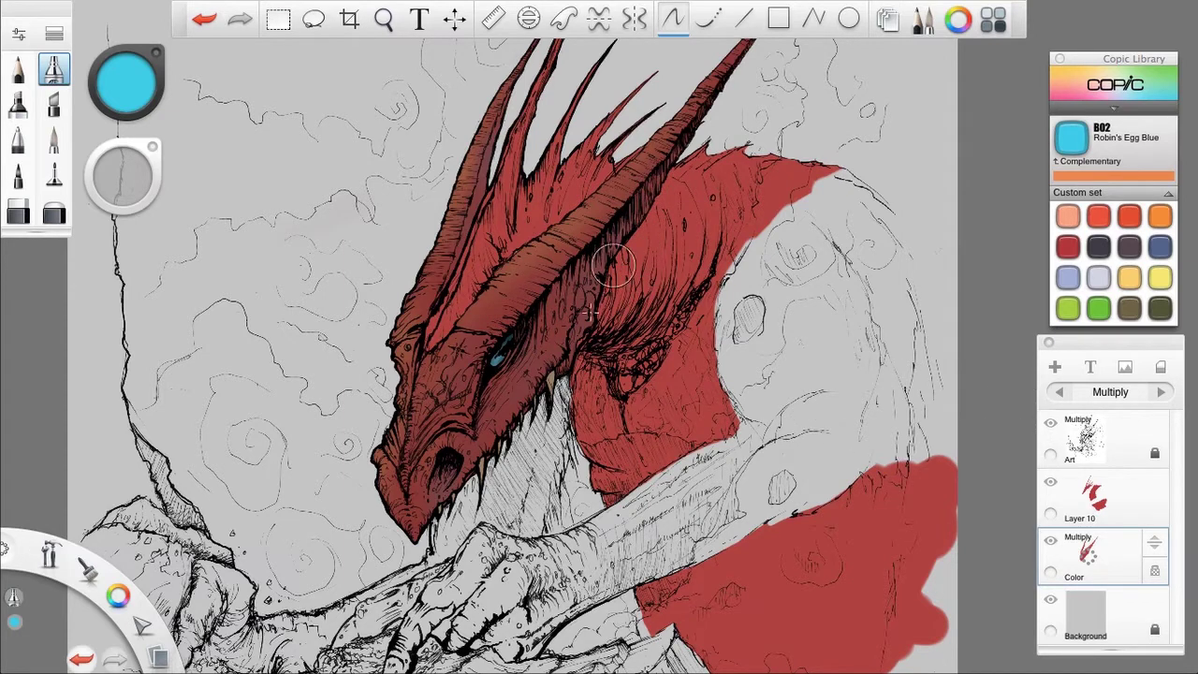
Step: Switch to Layer 10 and airbrush Copic RV66 Raspberry over the frill and spines behind the dragon's head
{"action": "left_click", "coordinate": [1094, 499]}
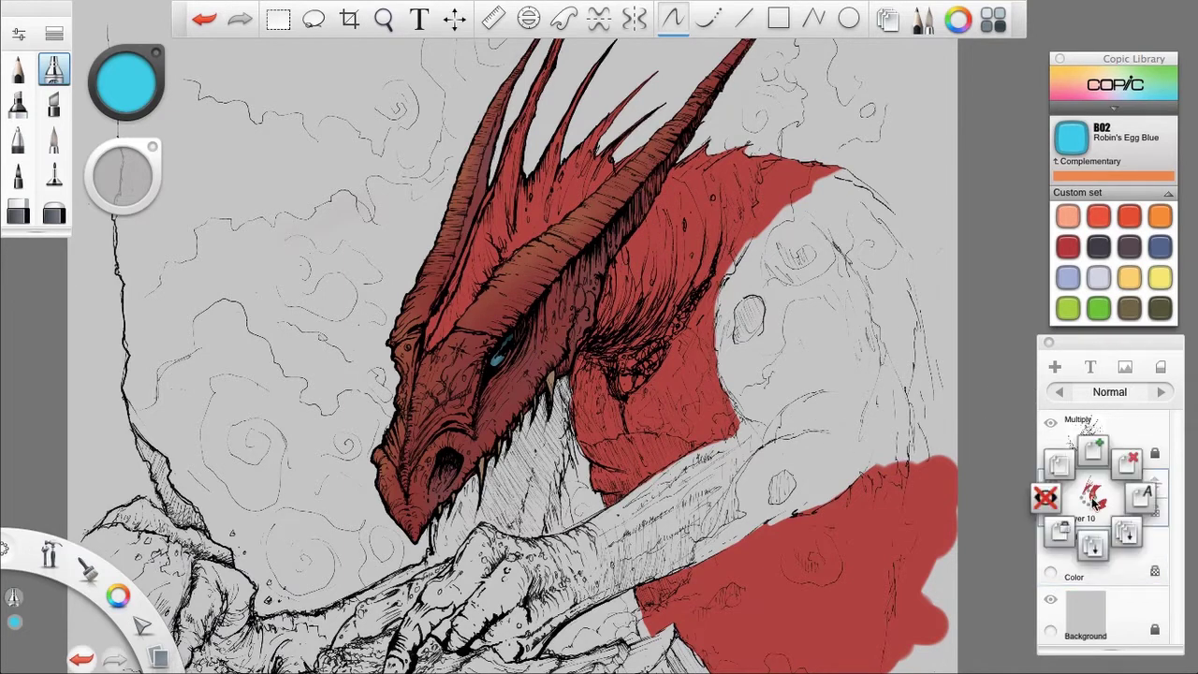
{"action": "left_click", "coordinate": [1096, 107]}
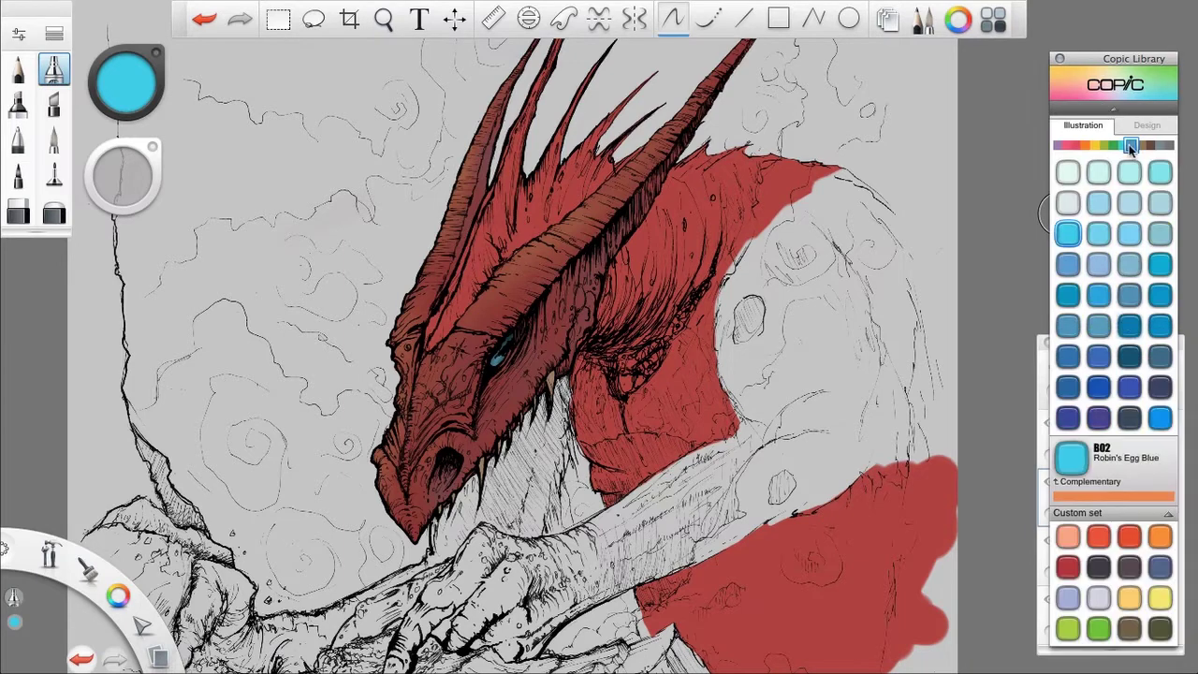
{"action": "left_click_drag", "start_coordinate": [1131, 148], "coordinate": [1067, 148]}
{"action": "left_click", "coordinate": [1130, 326]}
{"action": "left_click", "coordinate": [1101, 112]}
{"action": "left_click_drag", "start_coordinate": [650, 258], "coordinate": [604, 352]}
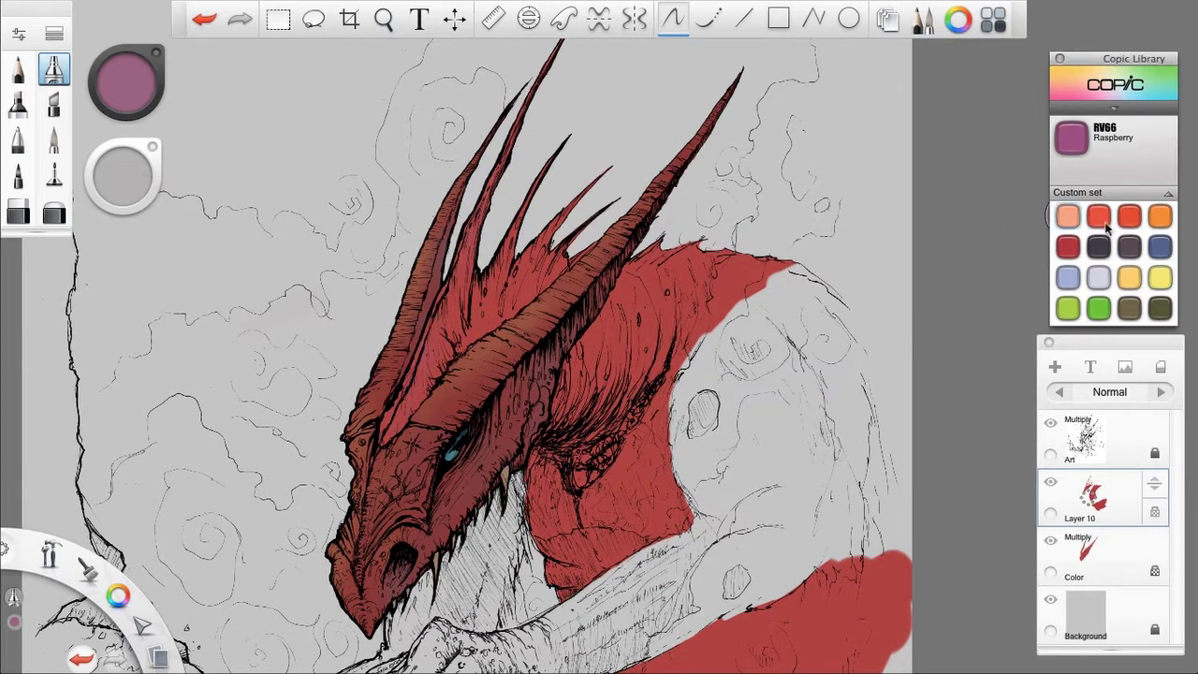
Step: Airbrush dark purple and then bright magenta over the head frill, its spines and the ridge of the neck
{"action": "left_click", "coordinate": [129, 82]}
{"action": "left_click", "coordinate": [125, 100]}
{"action": "left_click", "coordinate": [161, 110]}
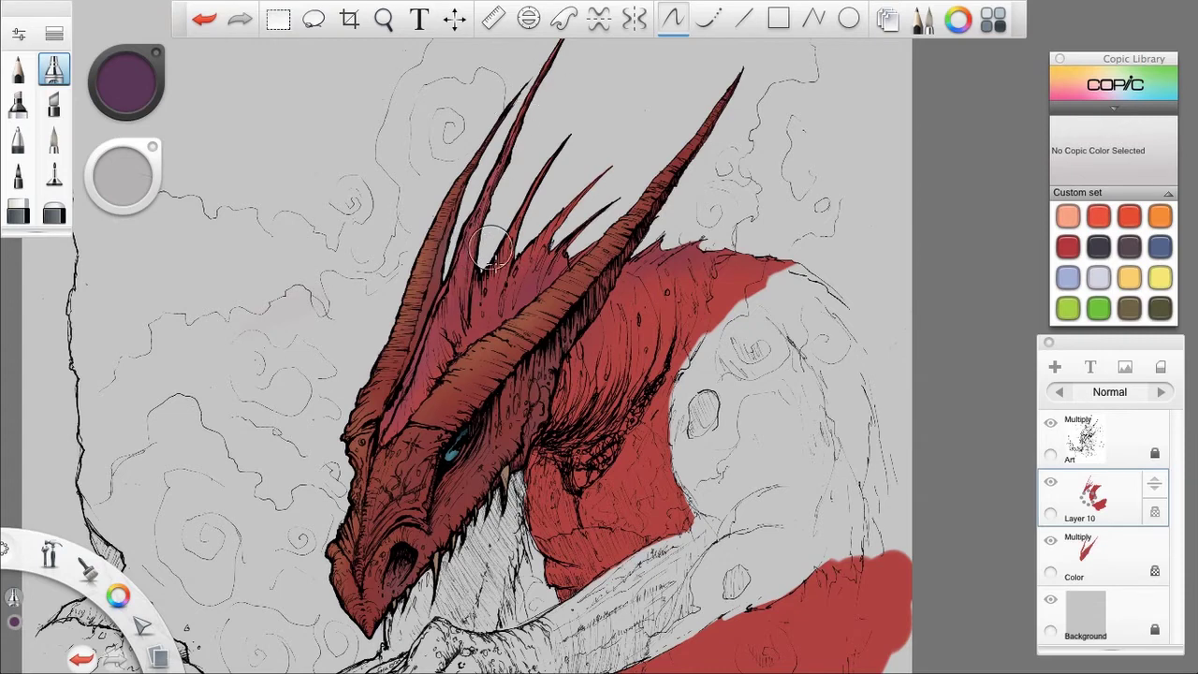
{"action": "mouse_move", "coordinate": [161, 115]}
{"action": "left_click", "coordinate": [139, 78]}
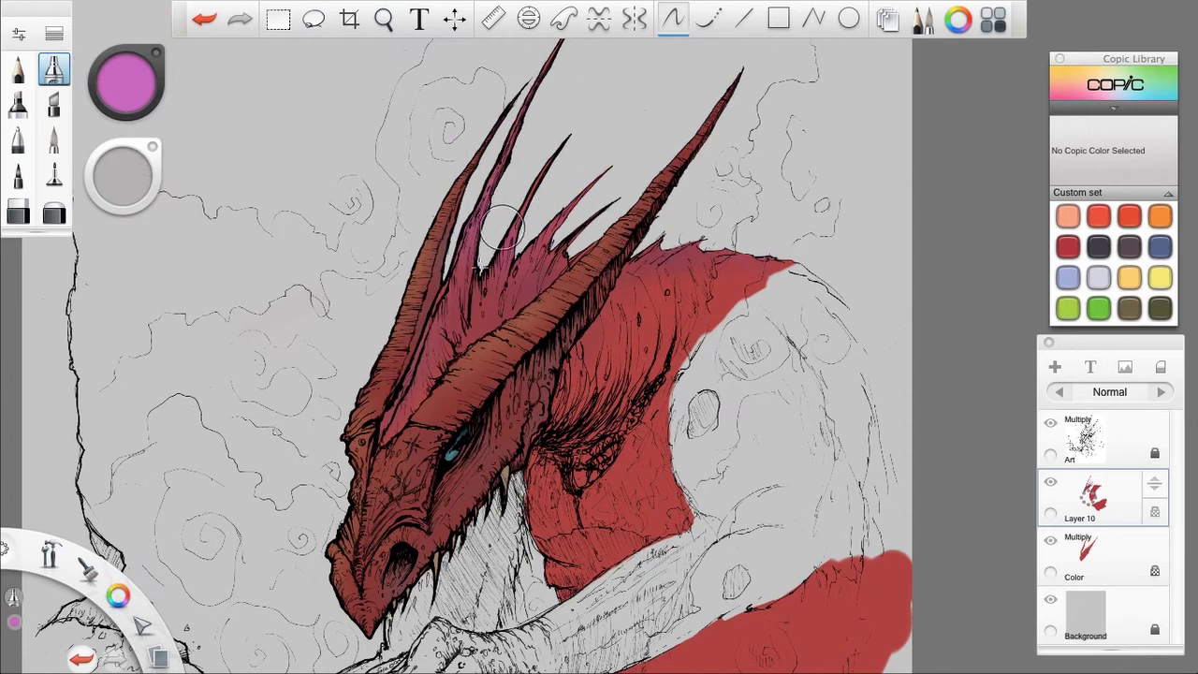
Step: Sample dark reds from the dragon's head and airbrush shading over the neck on Layer 10
{"action": "left_click", "coordinate": [457, 404], "text": "alt"}
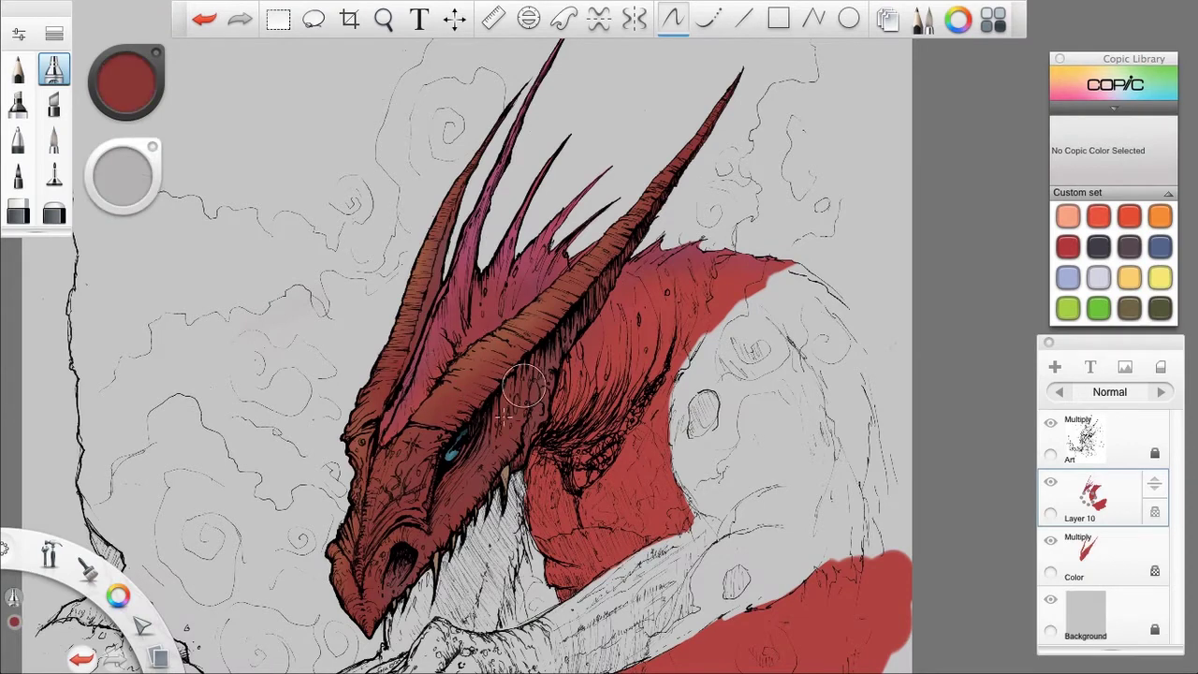
{"action": "left_click", "coordinate": [549, 362], "text": "alt"}
{"action": "left_click_drag", "start_coordinate": [130, 174], "coordinate": [156, 162]}
{"action": "key", "text": "space"}
{"action": "left_click_drag", "start_coordinate": [582, 455], "coordinate": [605, 382]}
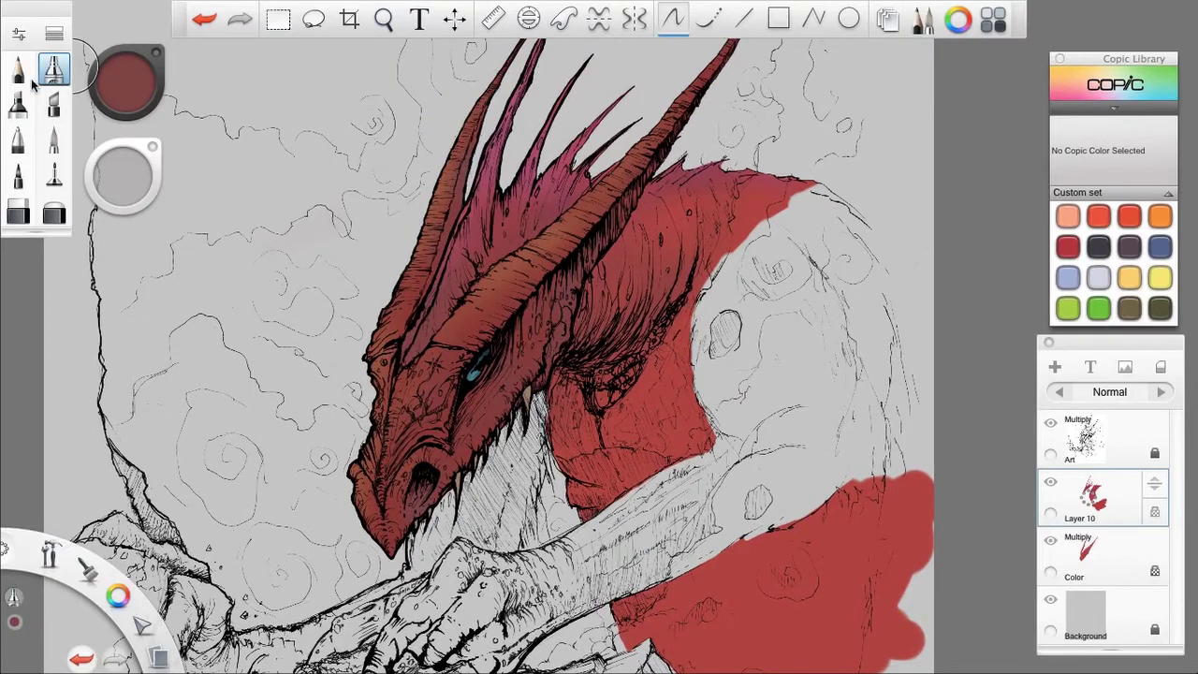
Step: Switch to the Pencil and examine the coloured dragon head both close up and as a whole
{"action": "left_click", "coordinate": [18, 70]}
{"action": "key", "text": "space"}
{"action": "left_click_drag", "start_coordinate": [589, 352], "coordinate": [605, 364]}
{"action": "key", "text": "super+alt+0"}
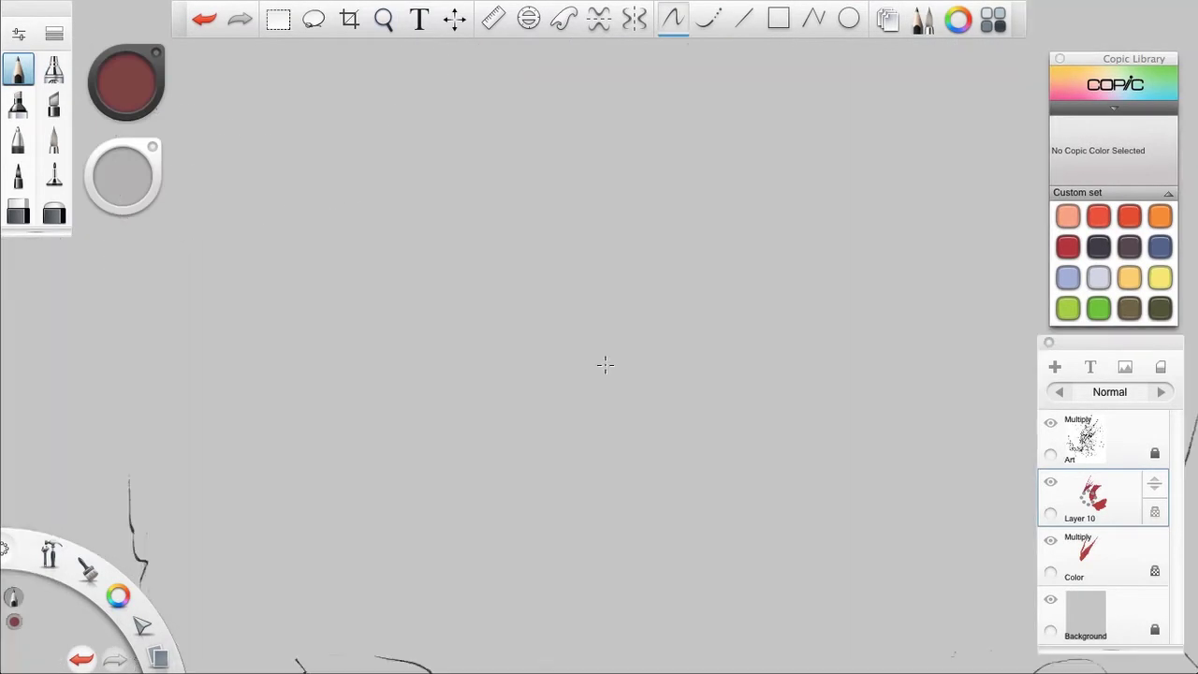
{"action": "key", "text": "space"}
{"action": "left_click_drag", "start_coordinate": [544, 522], "coordinate": [701, 136]}
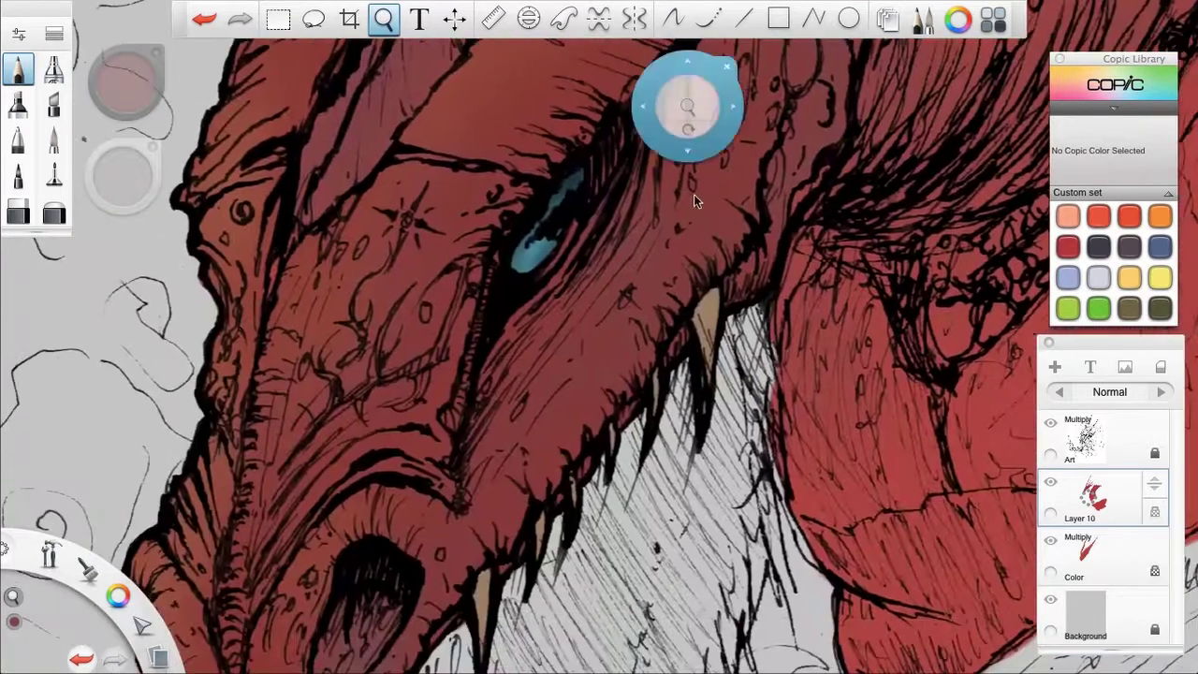
{"action": "key", "text": "super+0"}
{"action": "key", "text": "space"}
{"action": "left_click_drag", "start_coordinate": [643, 321], "coordinate": [772, 311]}
{"action": "mouse_move", "coordinate": [850, 444]}
{"action": "left_mouse_down"}
{"action": "mouse_move", "coordinate": [850, 535]}
{"action": "mouse_move", "coordinate": [828, 561]}
{"action": "left_mouse_up"}
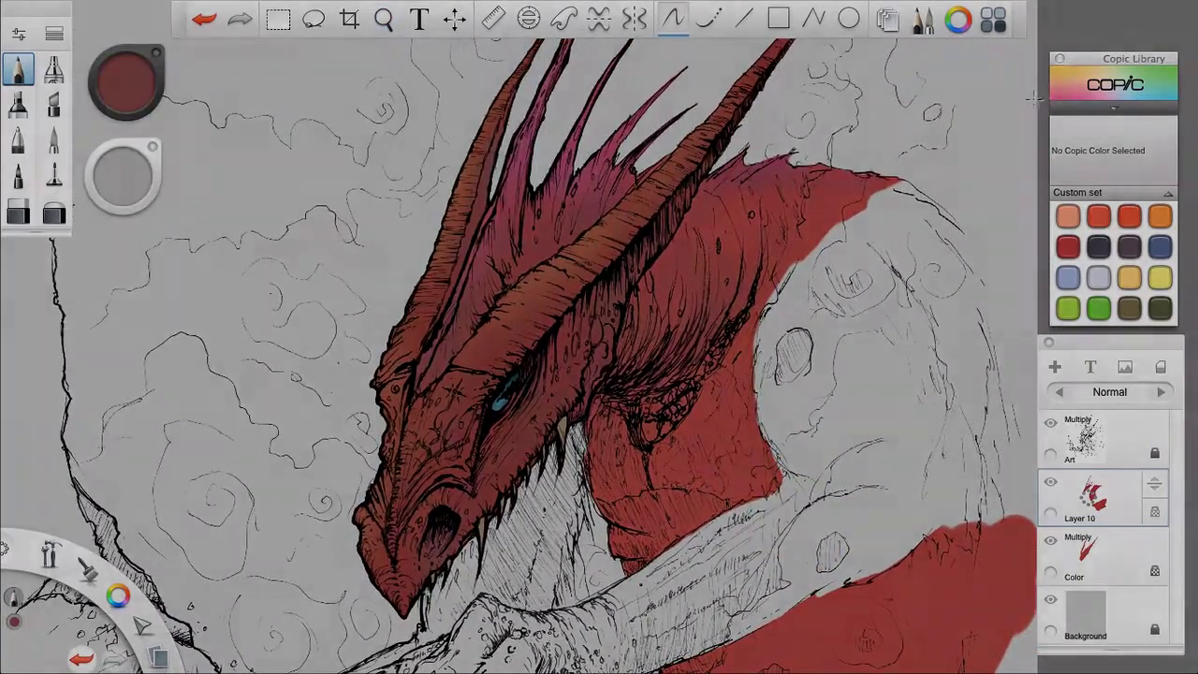